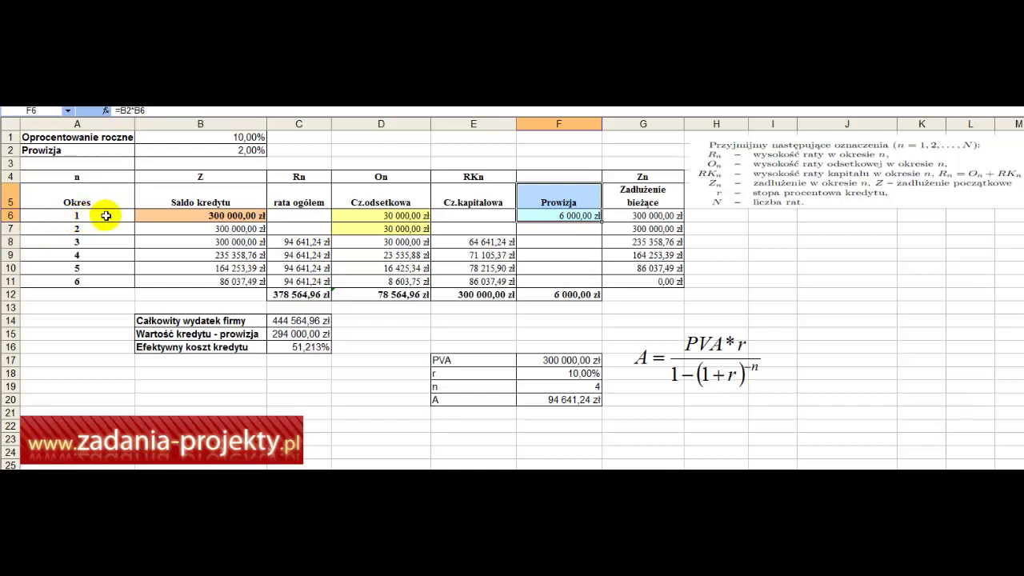
# Step: Examine the Prowizja formula for period 1, its source cells B2 and B6, and the "Wartość kredytu - prowizja" formula in C15
pyautogui.moveTo(103, 215); pyautogui.dragTo(107, 229)
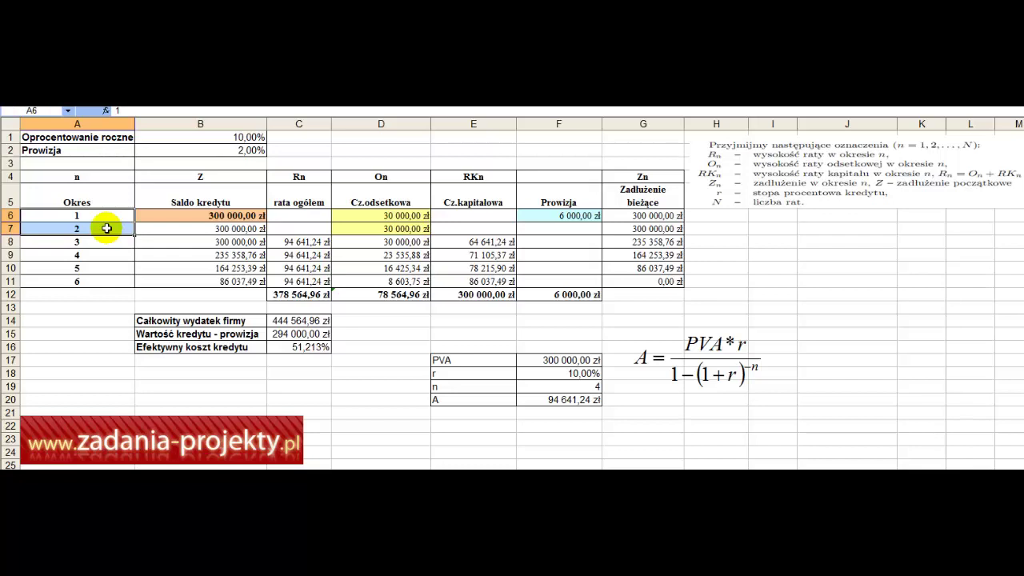
pyautogui.moveTo(397, 214); pyautogui.dragTo(396, 226)
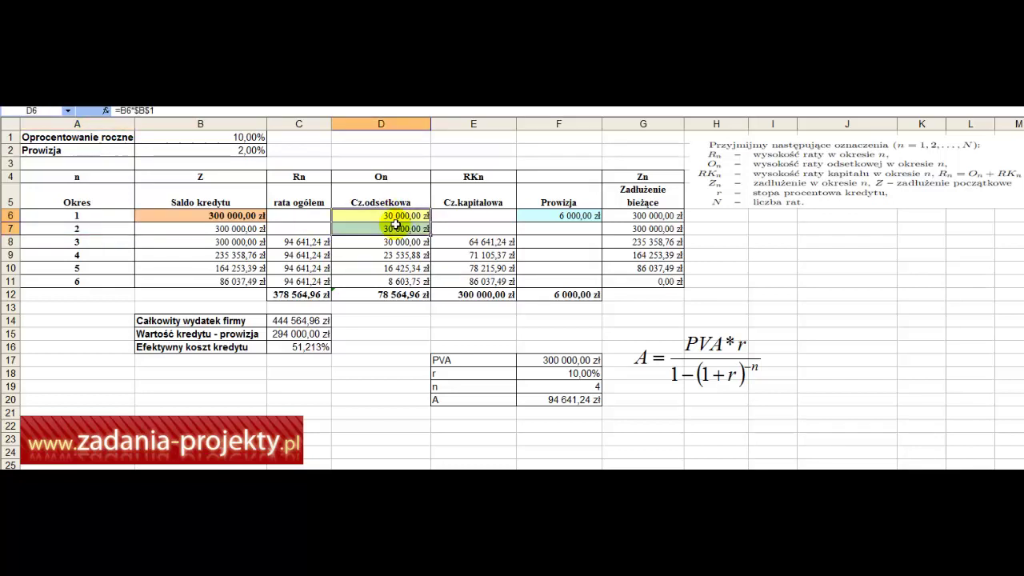
pyautogui.click(573, 214)
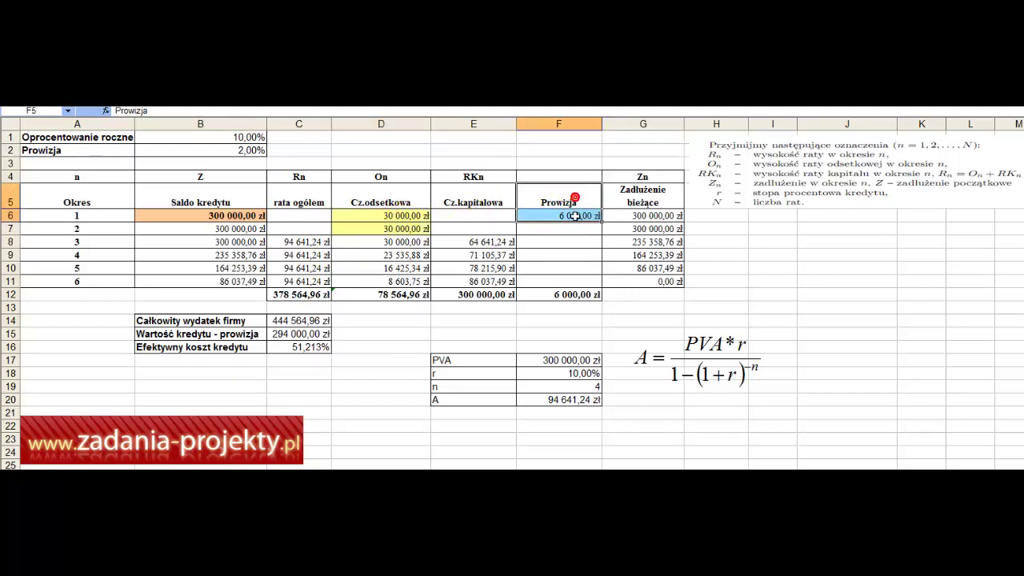
pyautogui.doubleClick(573, 215)
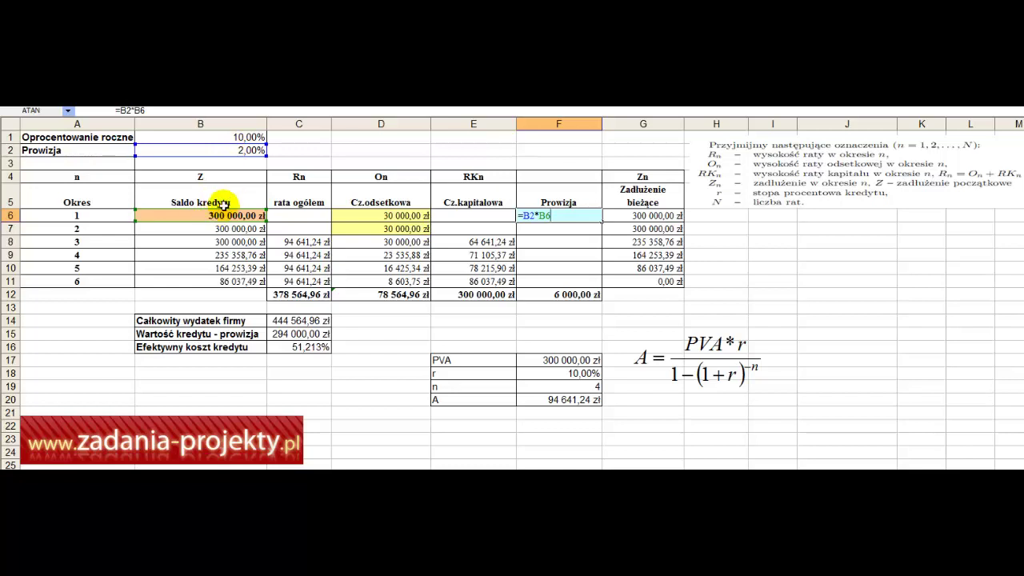
pyautogui.hotkey('ctrl', 'Return')
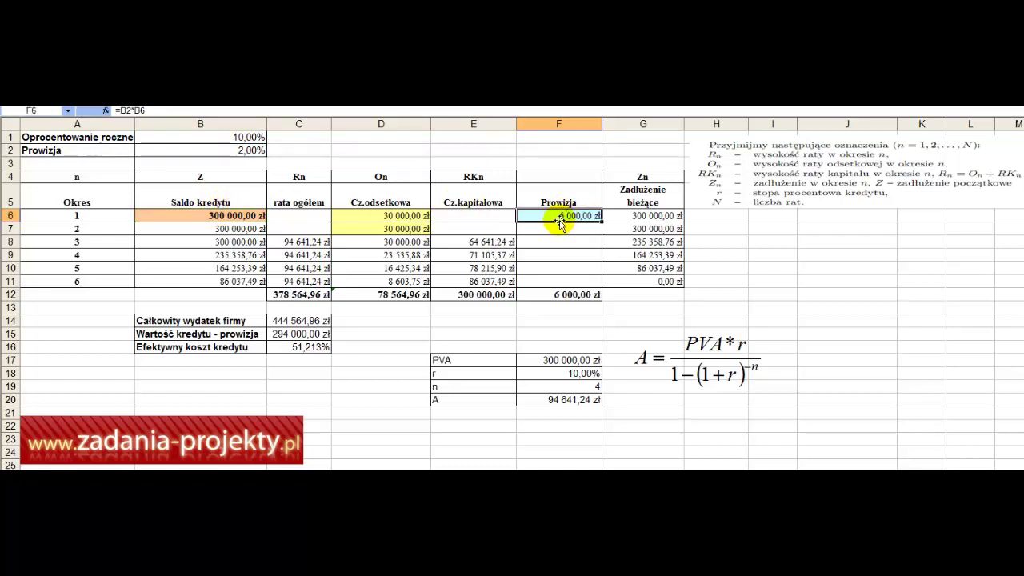
pyautogui.click(212, 216)
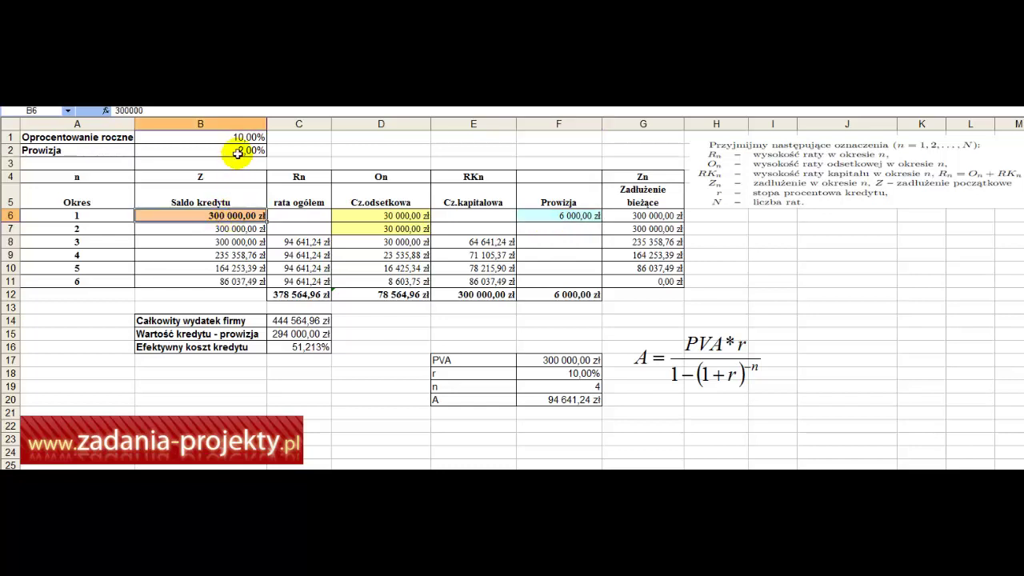
pyautogui.click(569, 215)
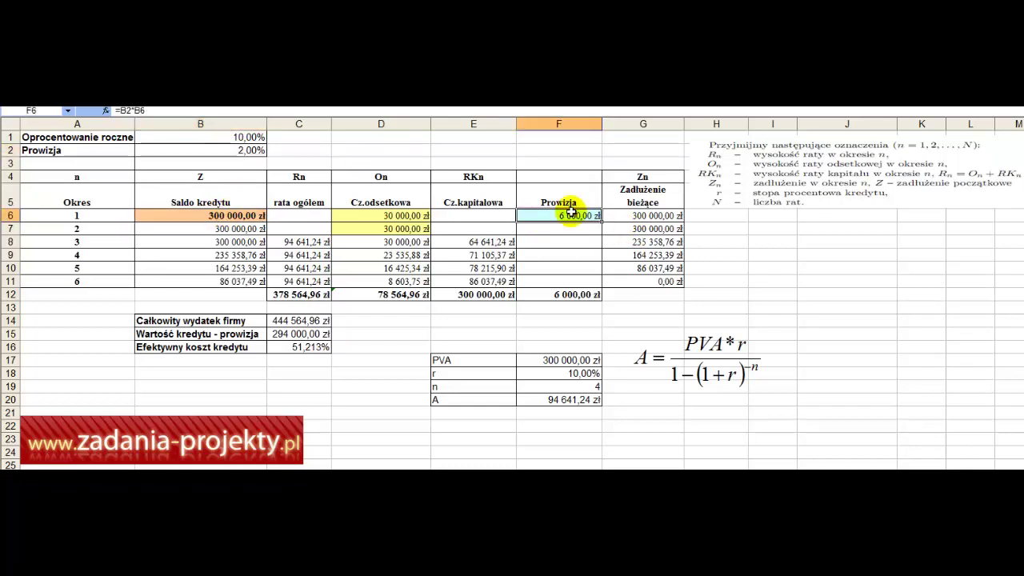
pyautogui.click(195, 215)
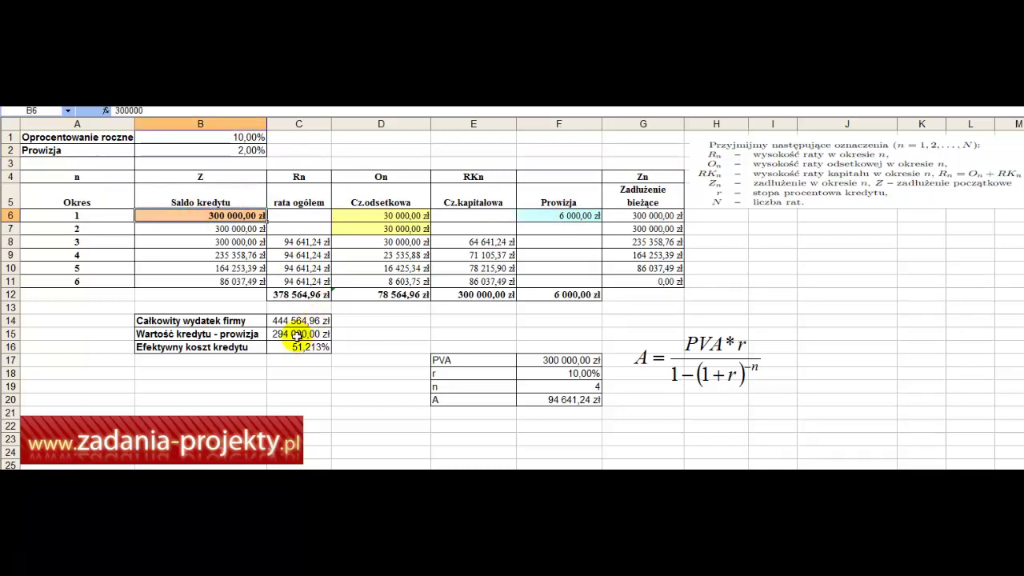
pyautogui.click(300, 334)
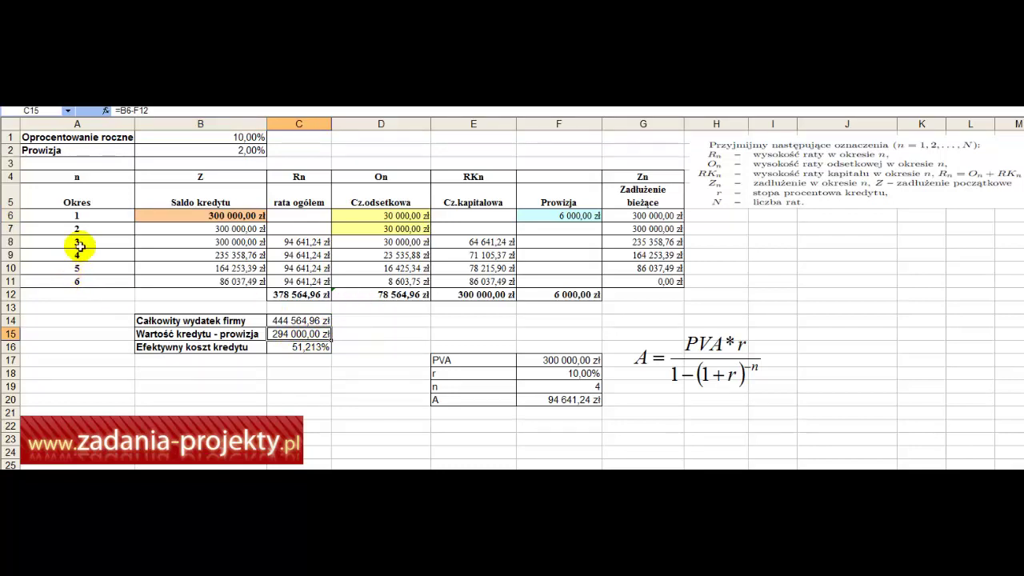
# Step: Inspect the Cz.odsetkowa interest formulas for periods 1 and 2 in cells D6 and D7
pyautogui.moveTo(88, 214); pyautogui.dragTo(101, 232)
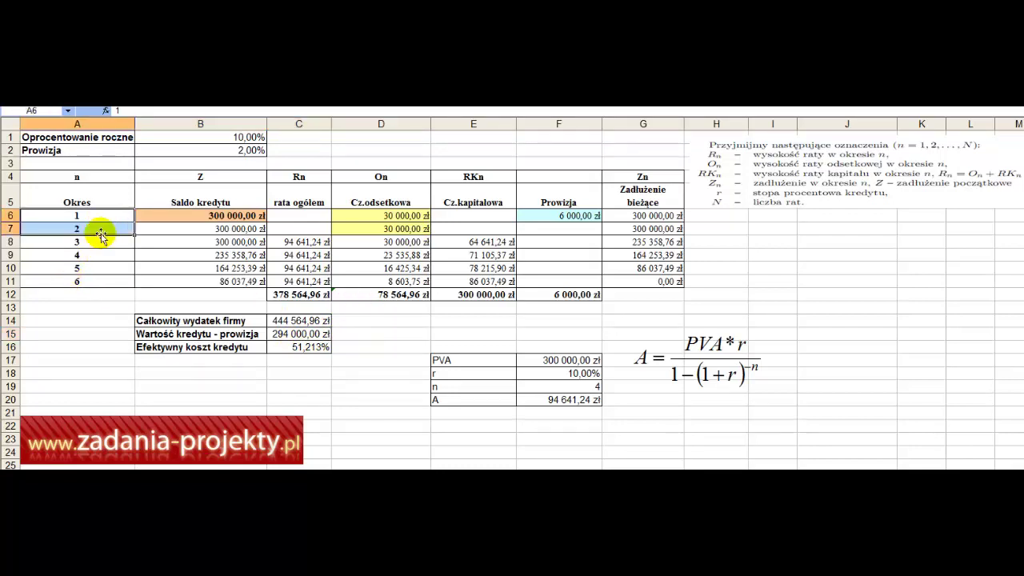
pyautogui.doubleClick(390, 216)
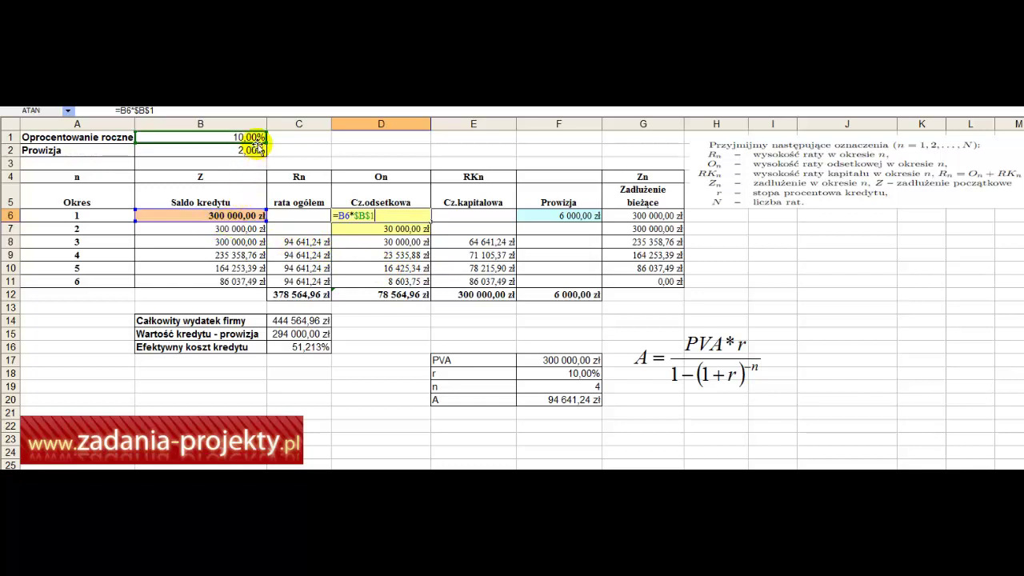
pyautogui.hotkey('ctrl', 'Return')
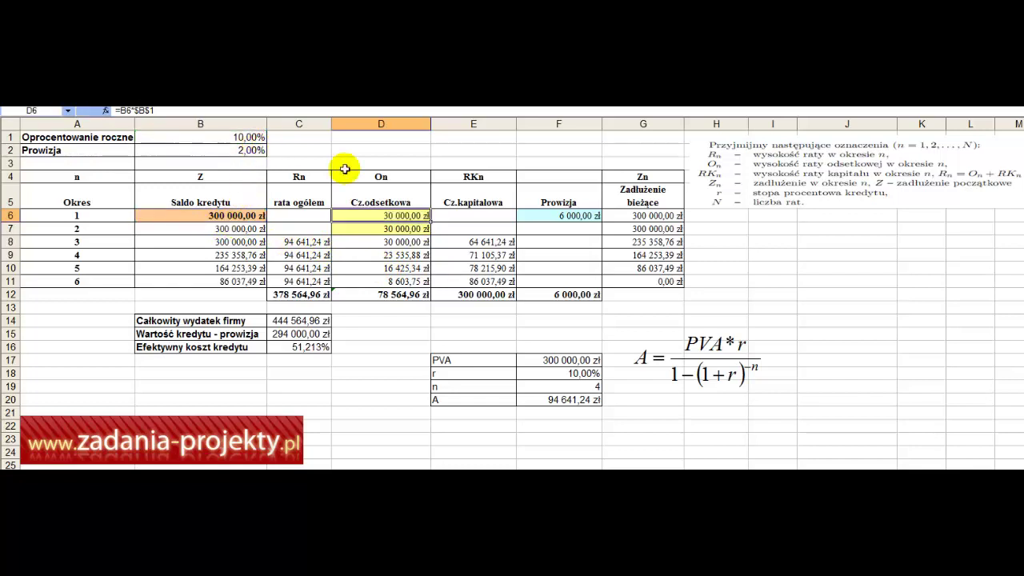
pyautogui.click(377, 229)
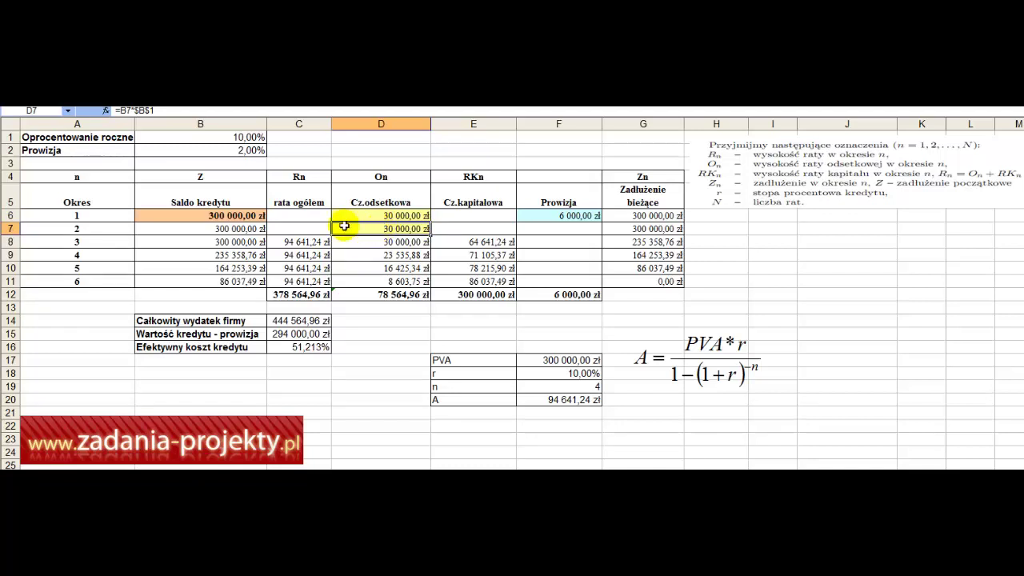
# Step: Review the loan balance for period 3 and the rata ogółem installments for periods 3 to 6
pyautogui.click(72, 240)
pyautogui.moveTo(73, 240); pyautogui.dragTo(224, 237)
pyautogui.click(226, 242)
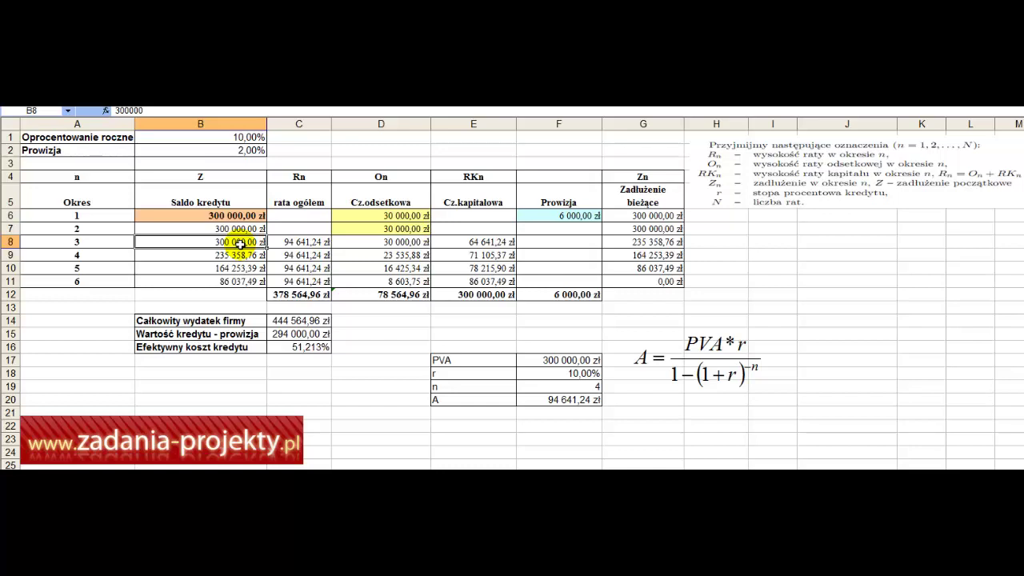
pyautogui.moveTo(308, 242); pyautogui.dragTo(312, 274)
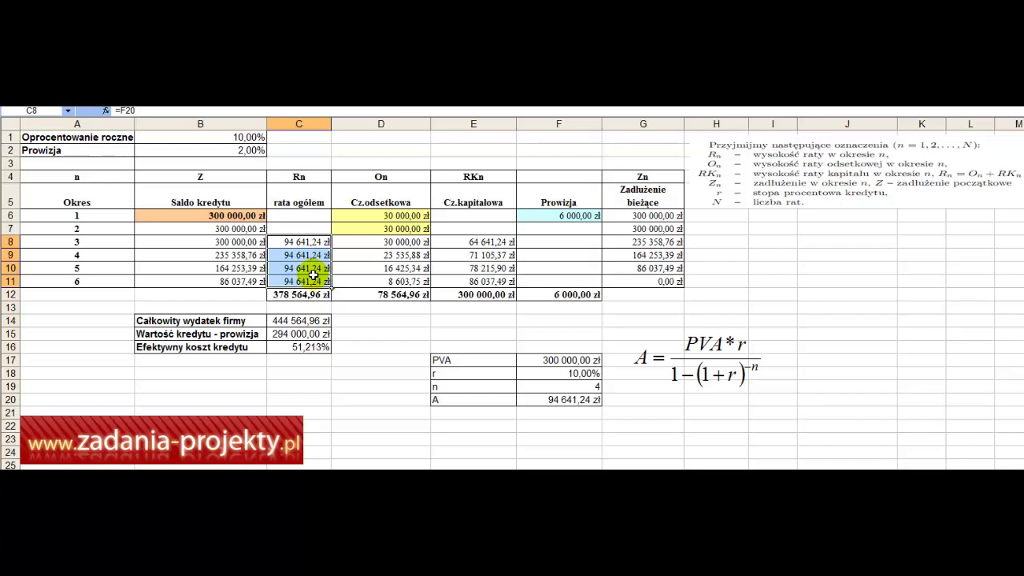
pyautogui.click(307, 199)
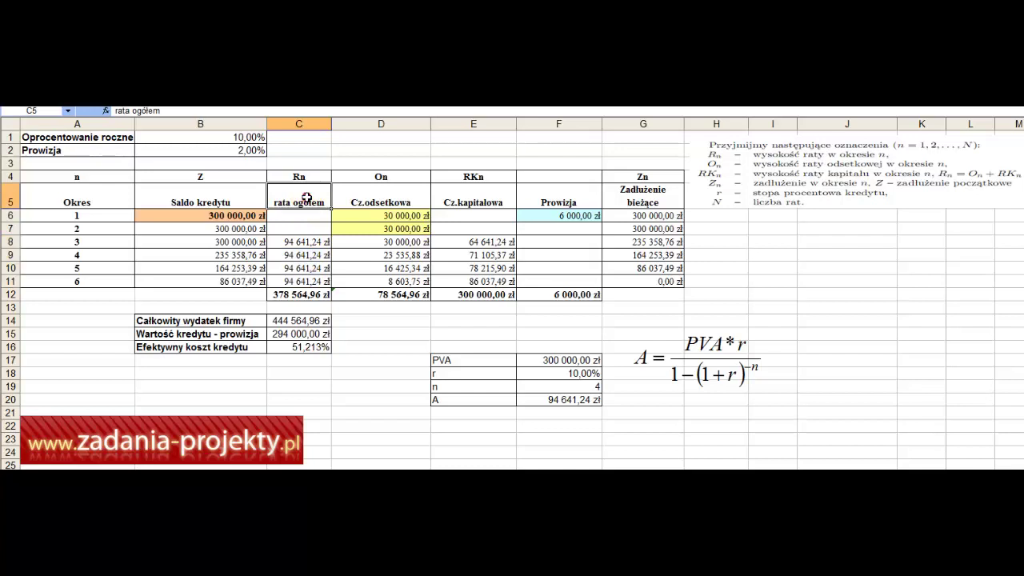
pyautogui.moveTo(301, 242); pyautogui.dragTo(300, 281)
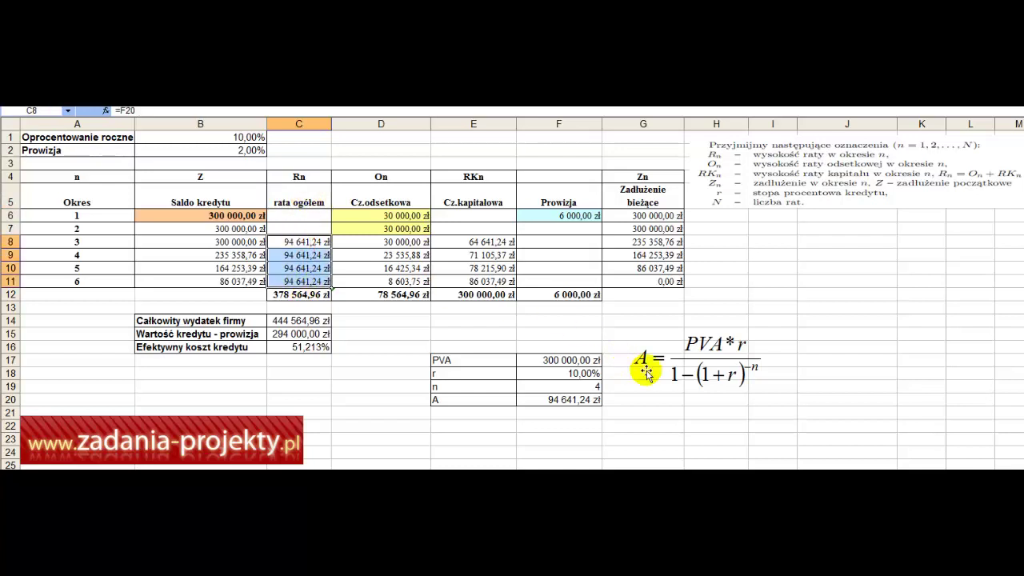
# Step: Examine the annuity equation, its r and n inputs, and the A result that feeds the installments in C8:C11
pyautogui.click(669, 370)
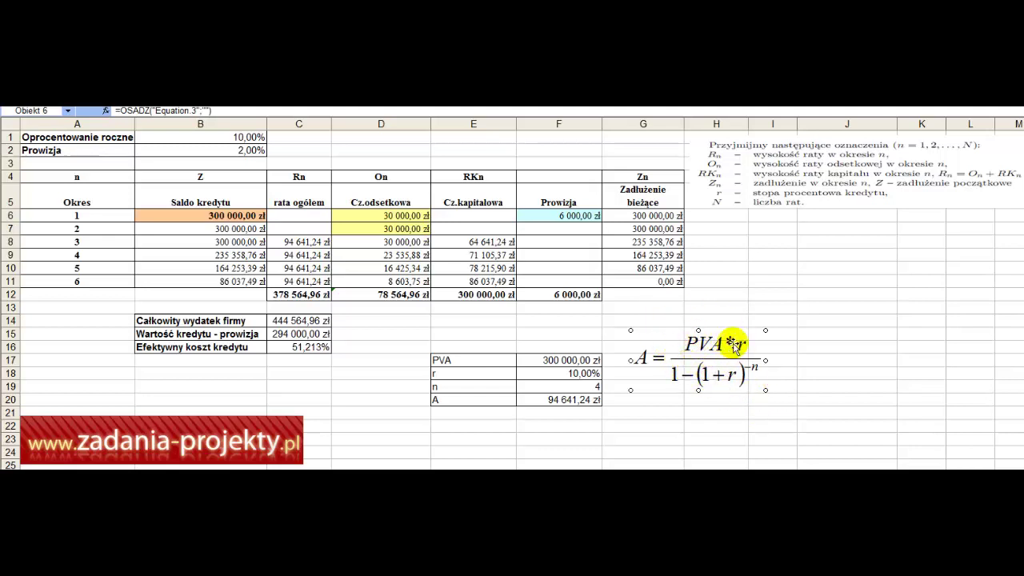
pyautogui.click(230, 140)
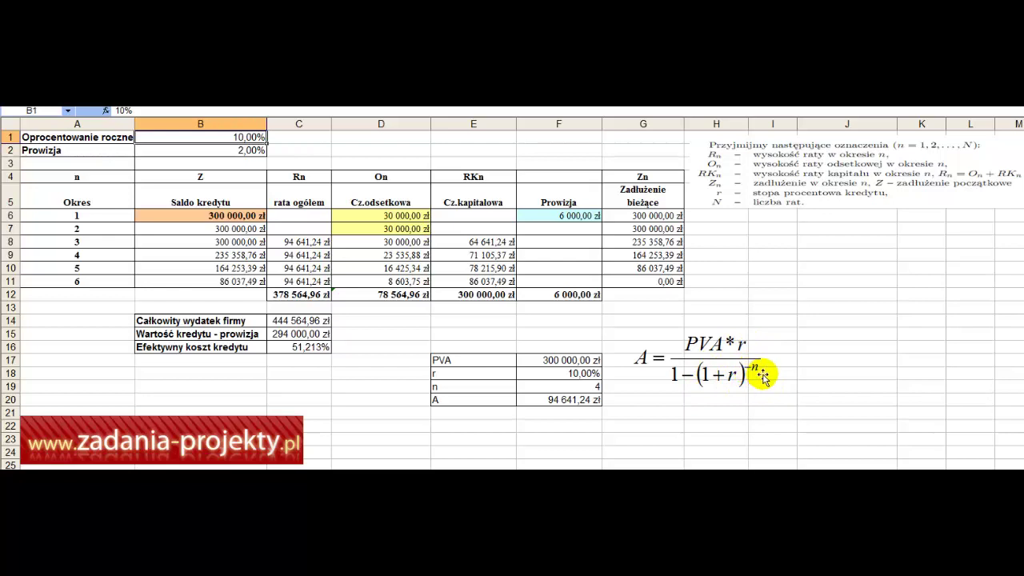
pyautogui.click(544, 387)
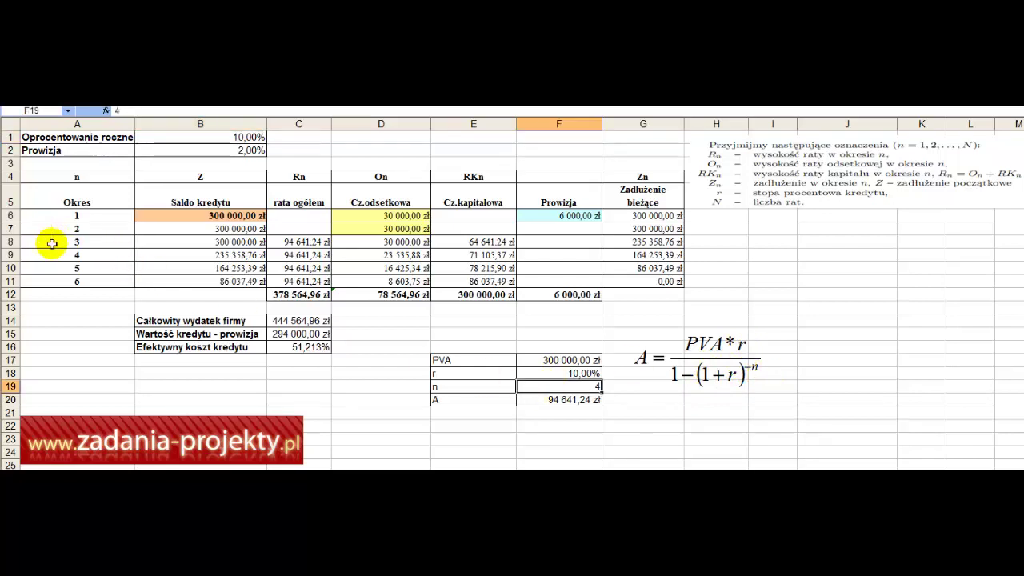
pyautogui.moveTo(80, 243); pyautogui.dragTo(83, 281)
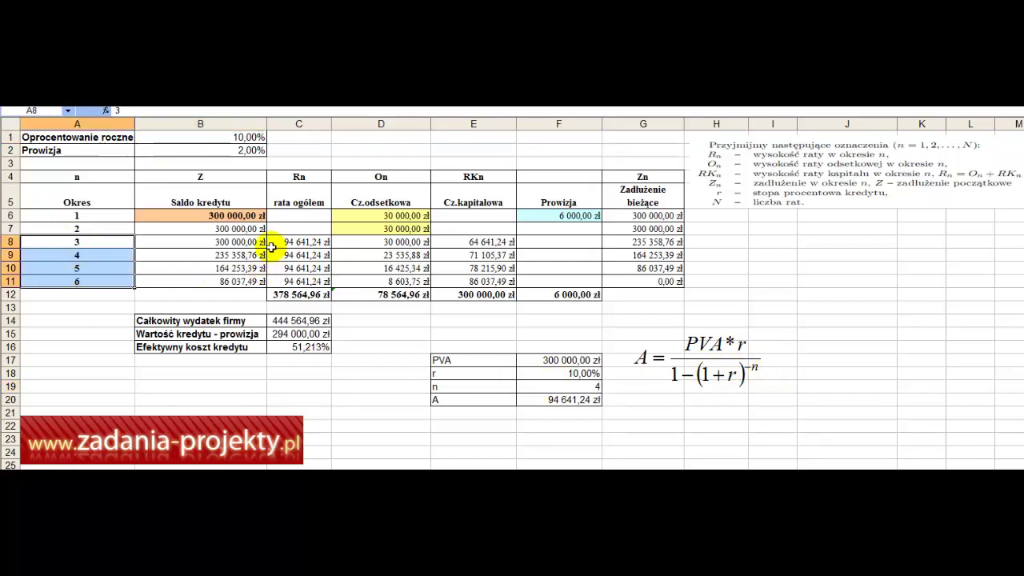
pyautogui.click(579, 401)
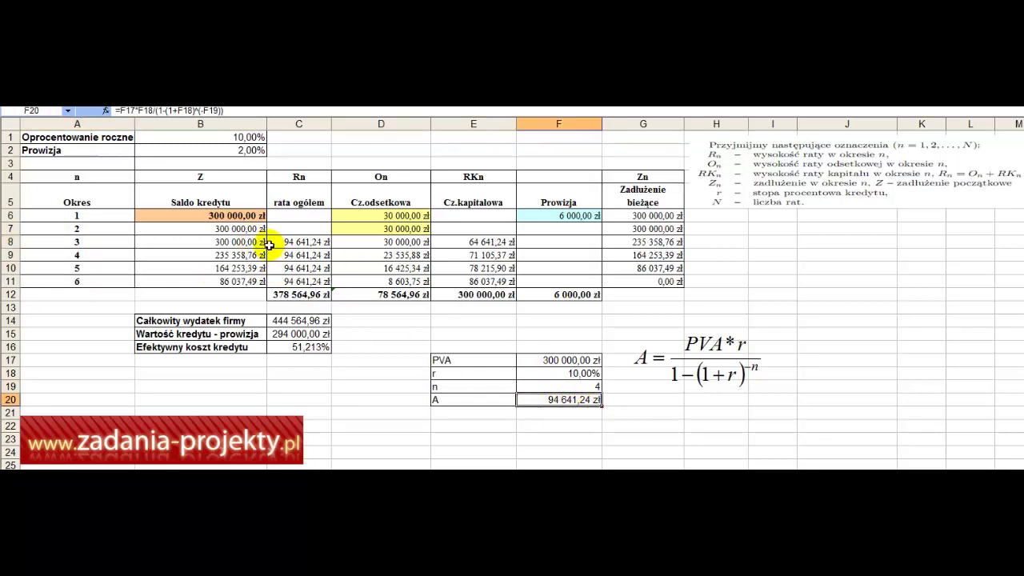
pyautogui.moveTo(296, 242); pyautogui.dragTo(293, 280)
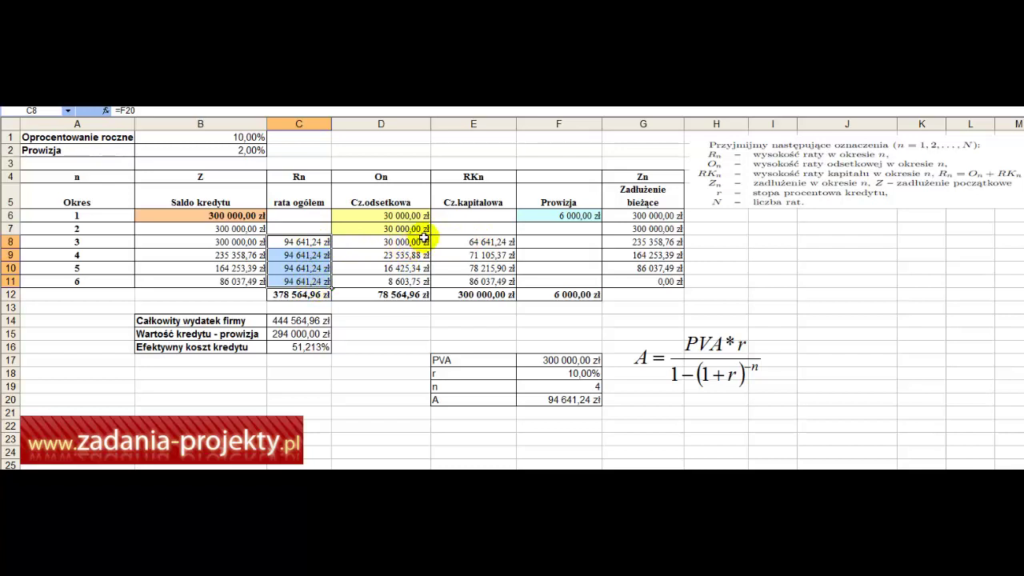
# Step: Review the interest and capital parts for periods 3 to 6, inspecting the interest formula in D8
pyautogui.moveTo(416, 254); pyautogui.dragTo(422, 283)
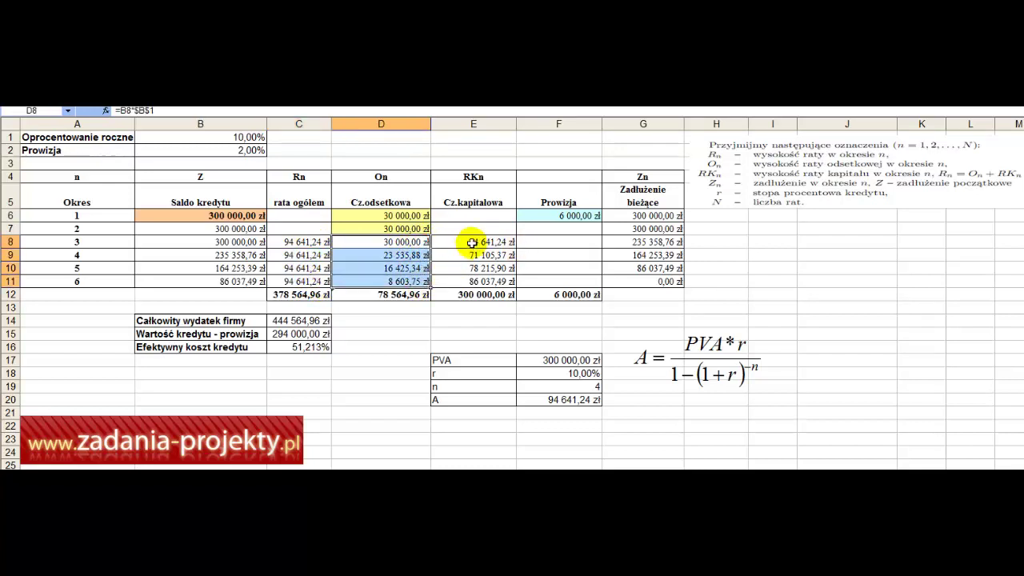
pyautogui.moveTo(475, 243); pyautogui.dragTo(473, 280)
pyautogui.doubleClick(367, 240)
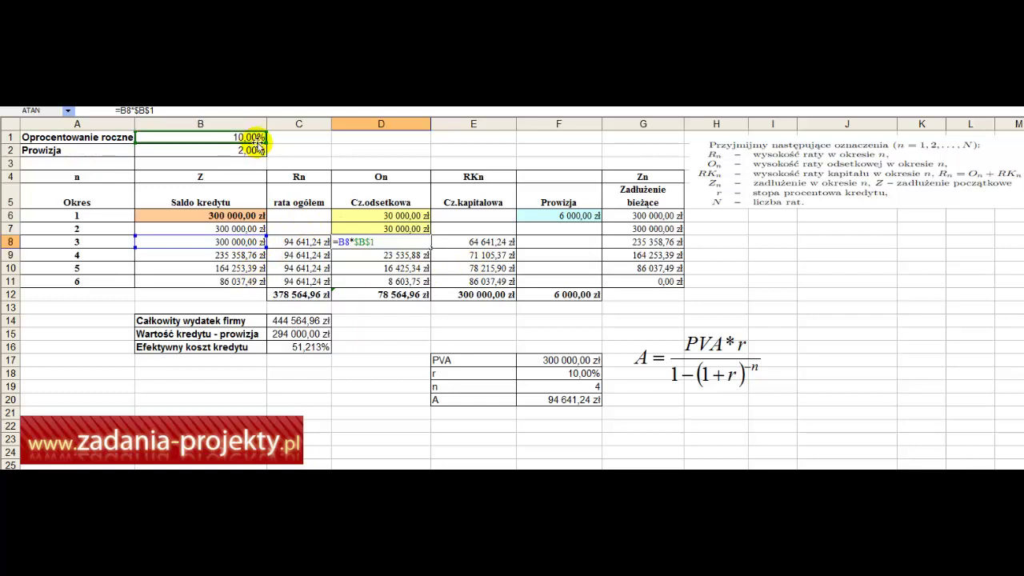
pyautogui.hotkey('ctrl', 'Return')
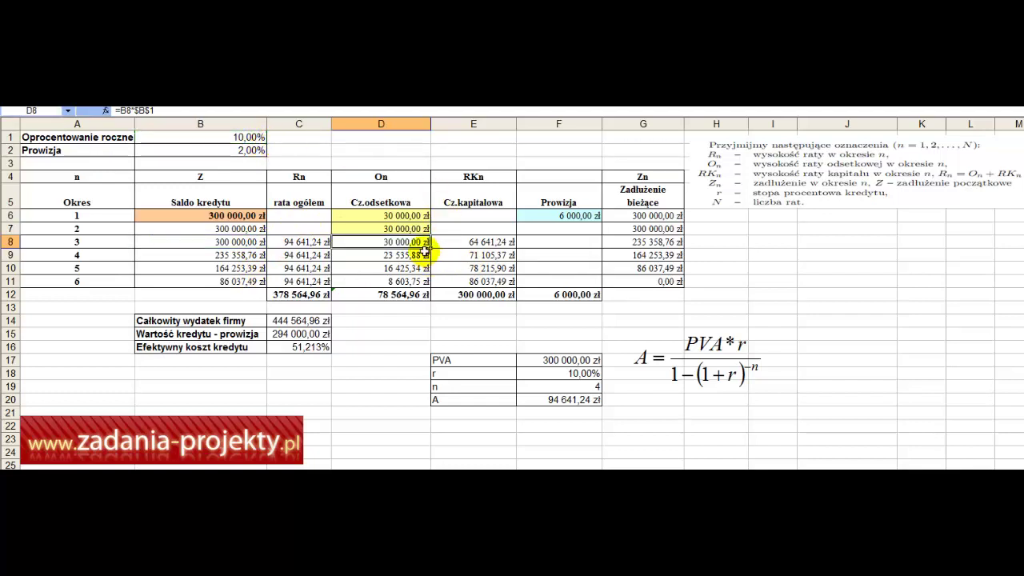
pyautogui.moveTo(430, 248); pyautogui.dragTo(424, 281)
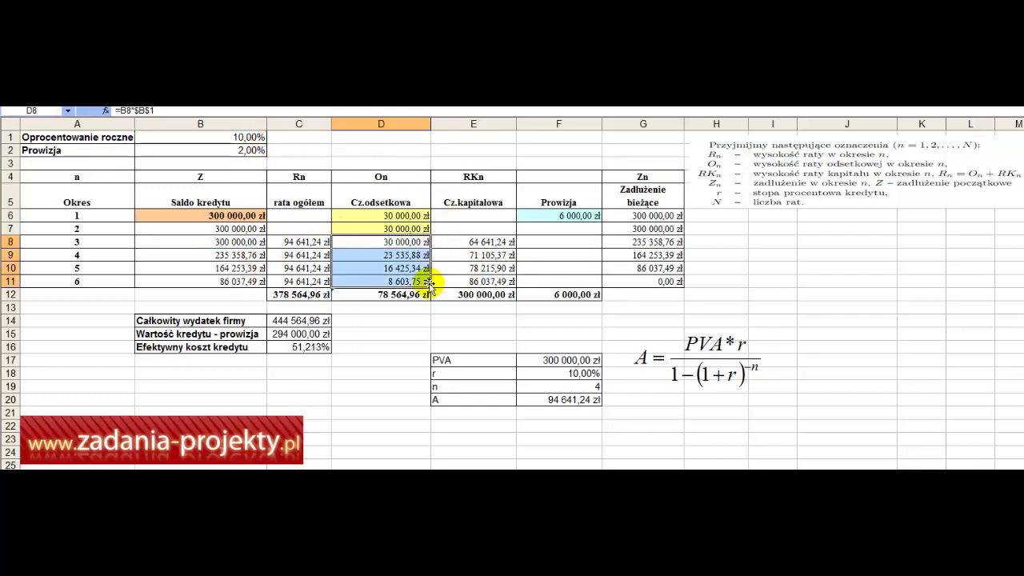
# Step: Trace how the period 3 capital part in E8 and current debt in G8 are calculated from the row's other cells
pyautogui.click(462, 243)
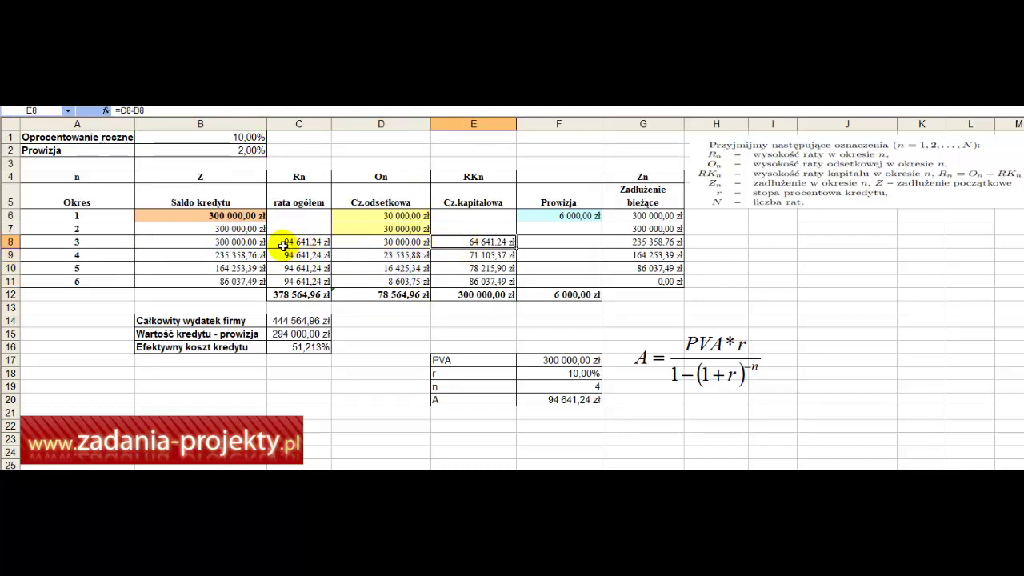
pyautogui.click(195, 242)
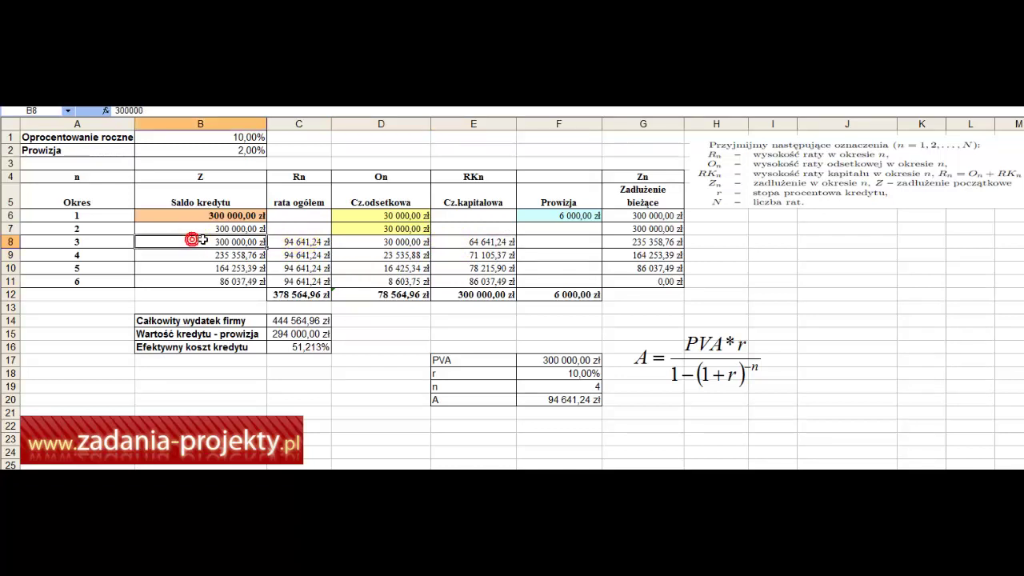
pyautogui.click(309, 242)
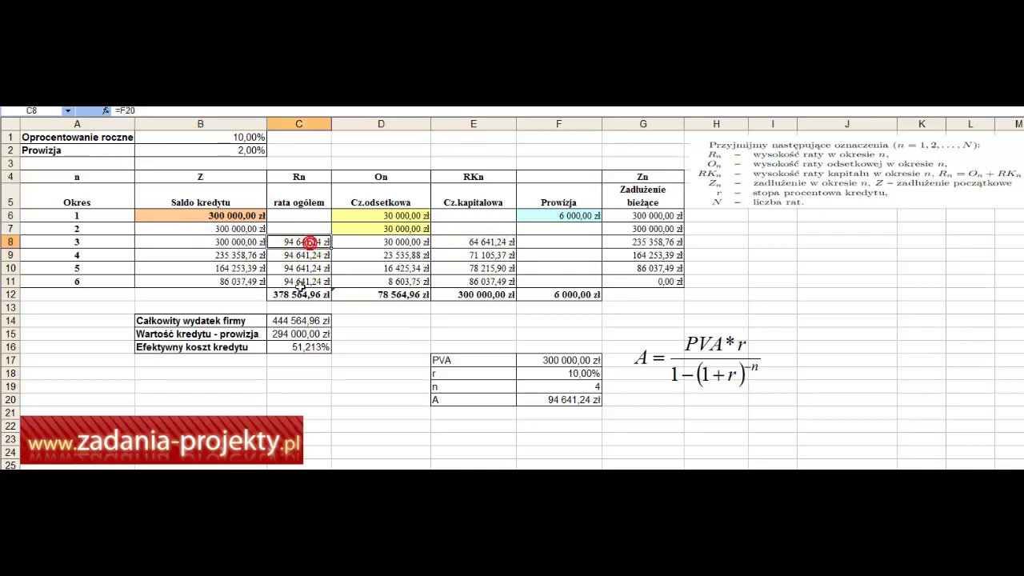
pyautogui.click(357, 242)
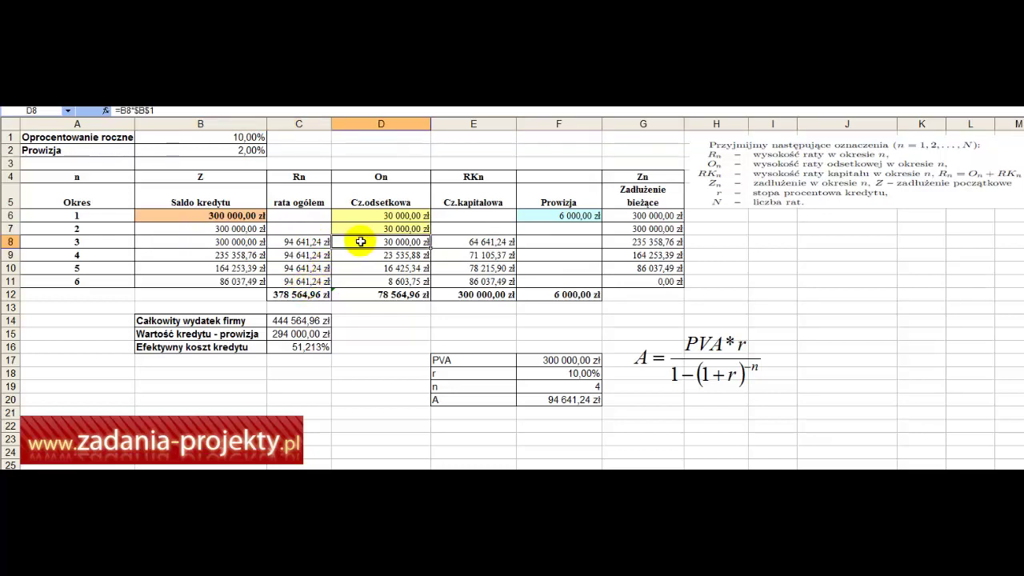
pyautogui.click(471, 241)
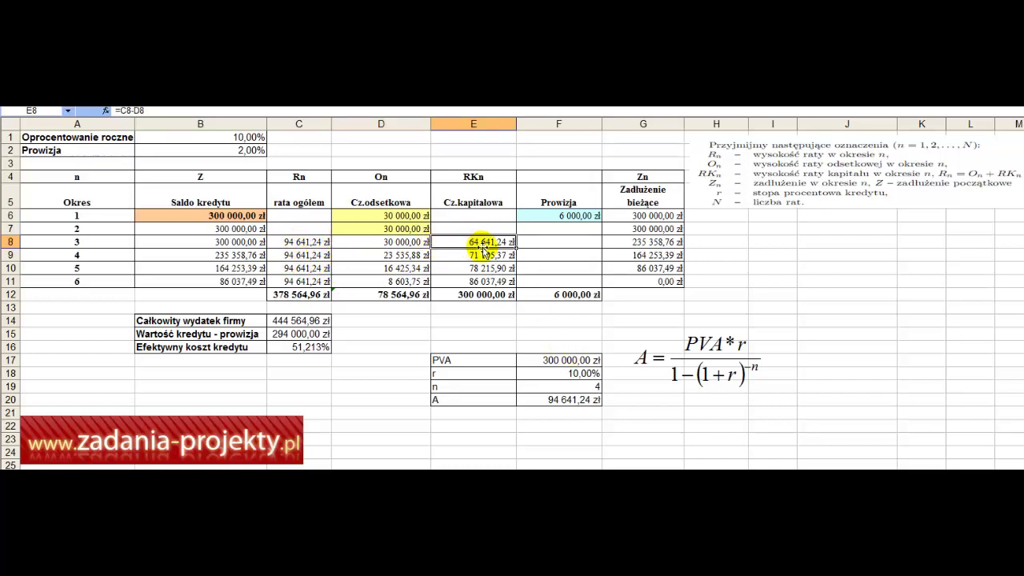
pyautogui.click(652, 242)
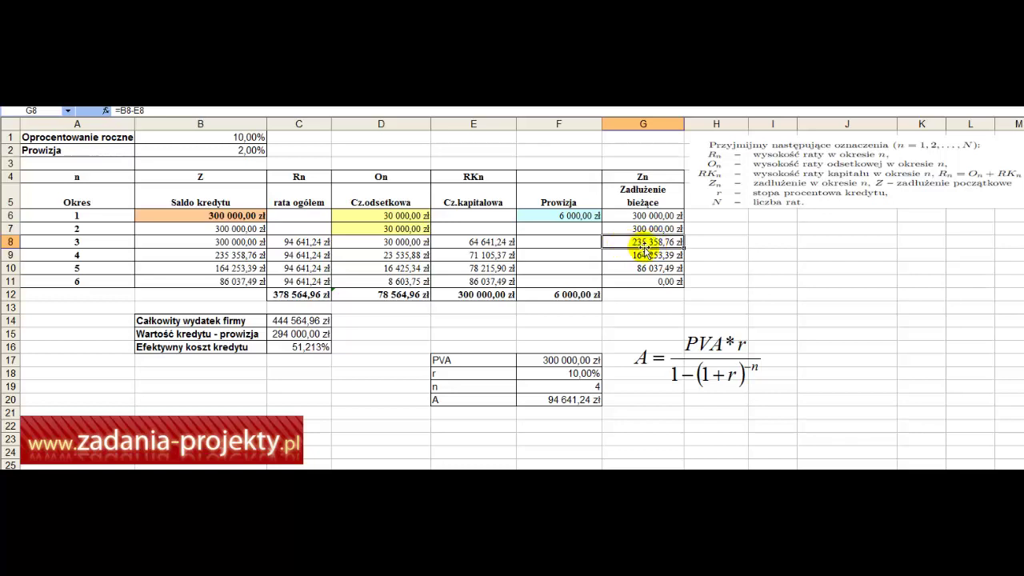
pyautogui.click(217, 242)
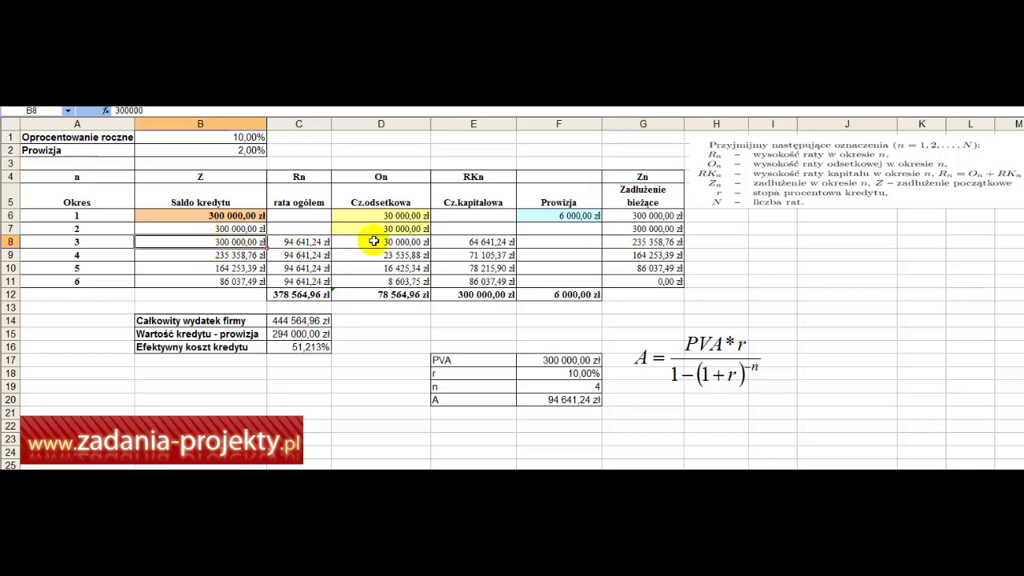
pyautogui.click(494, 242)
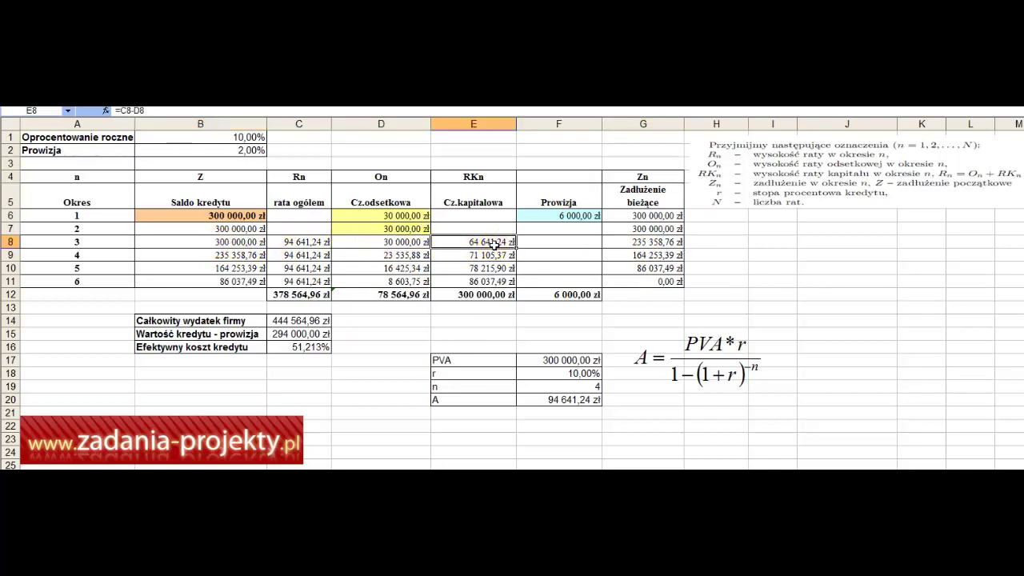
# Step: Trace how the period 3 debt in G8 carries into period 4, inspecting the balance, installment and interest formulas in B9, C9 and D9
pyautogui.click(644, 242)
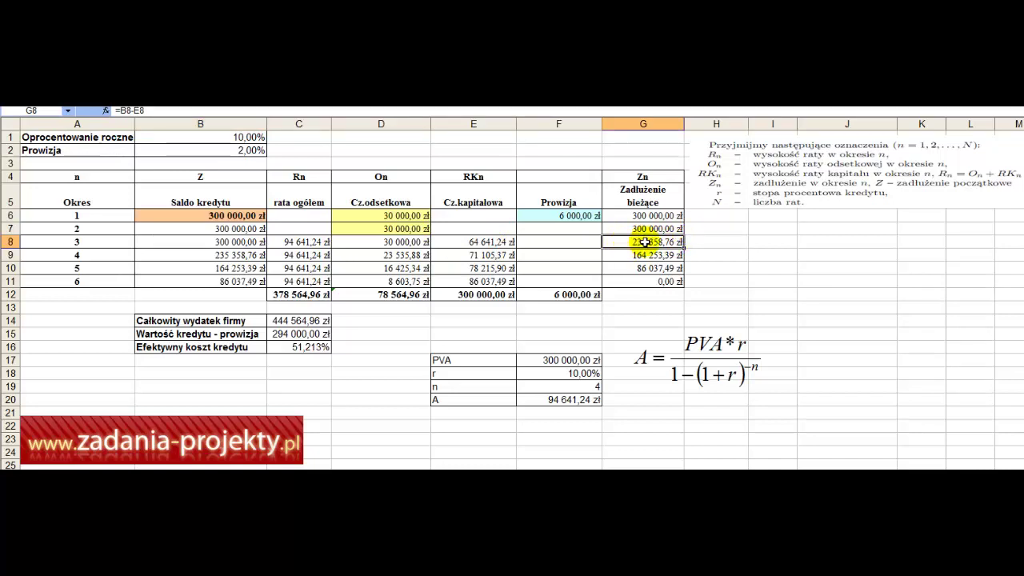
pyautogui.click(260, 254)
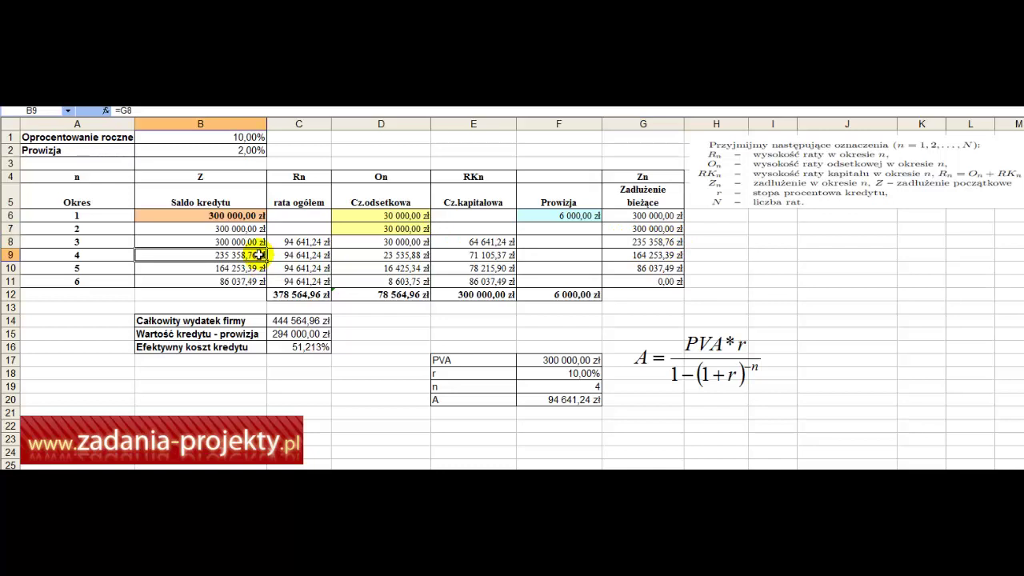
pyautogui.click(320, 254)
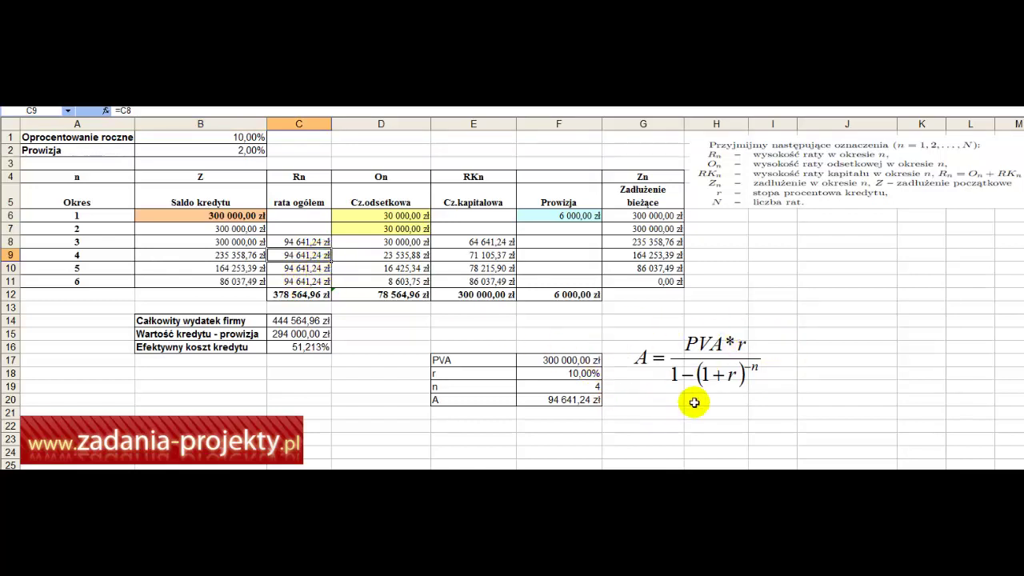
pyautogui.doubleClick(387, 254)
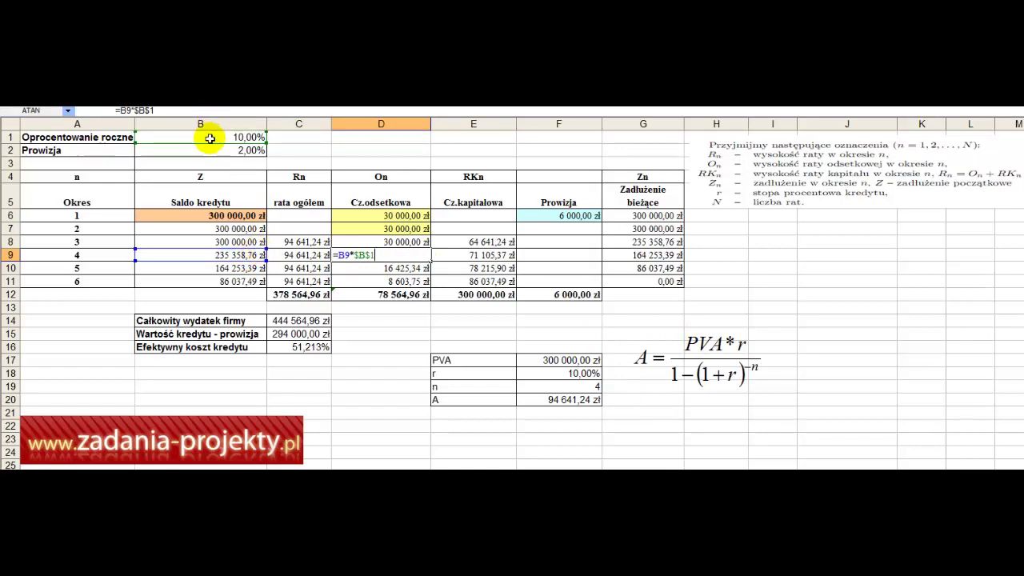
pyautogui.hotkey('ctrl', 'Return')
# Step: Inspect the period 4 capital part formula in E9 and compare the capital parts of periods 3 and 4
pyautogui.click(490, 255)
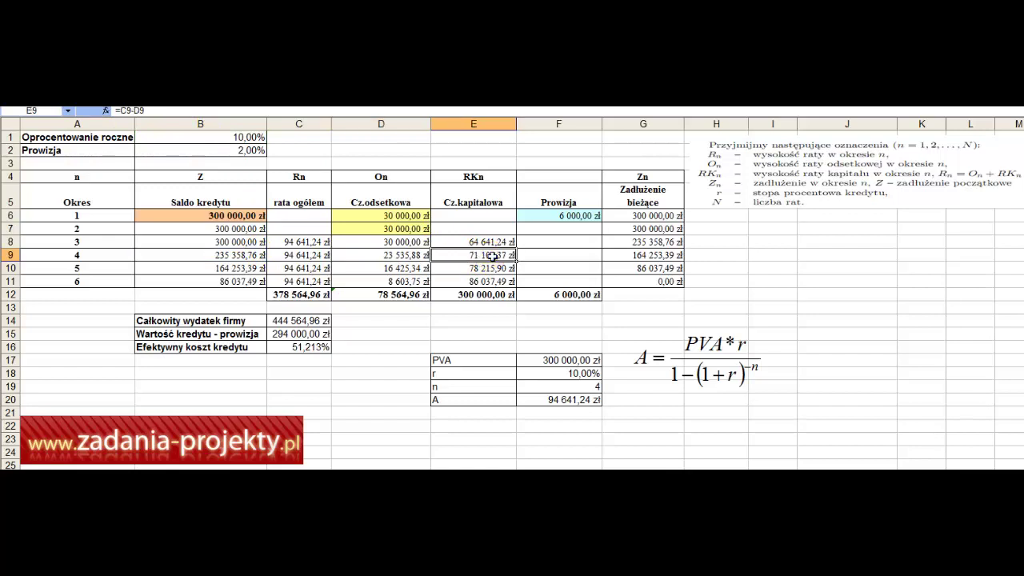
pyautogui.write('=C9-D9')
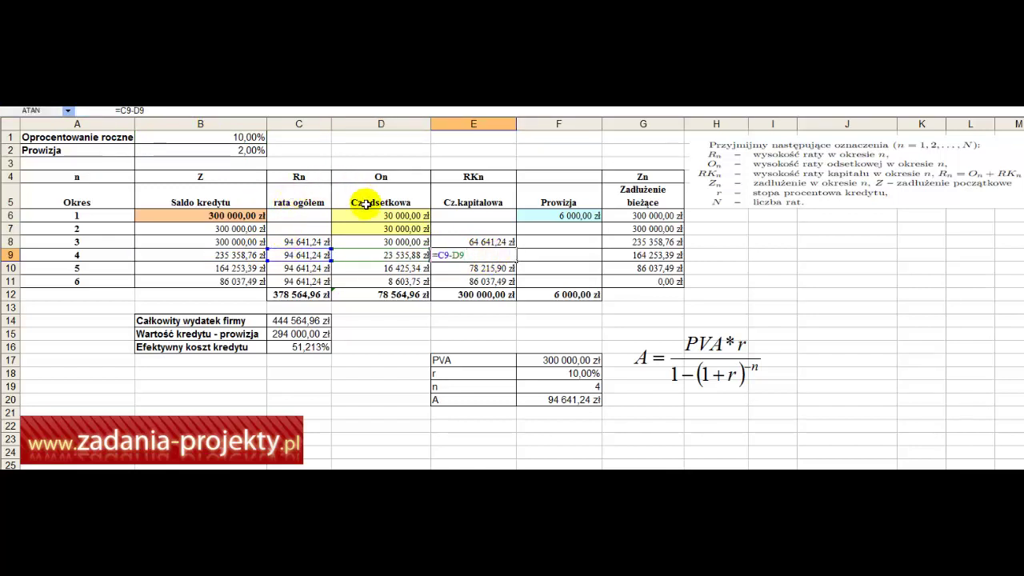
pyautogui.hotkey('ctrl', 'Return')
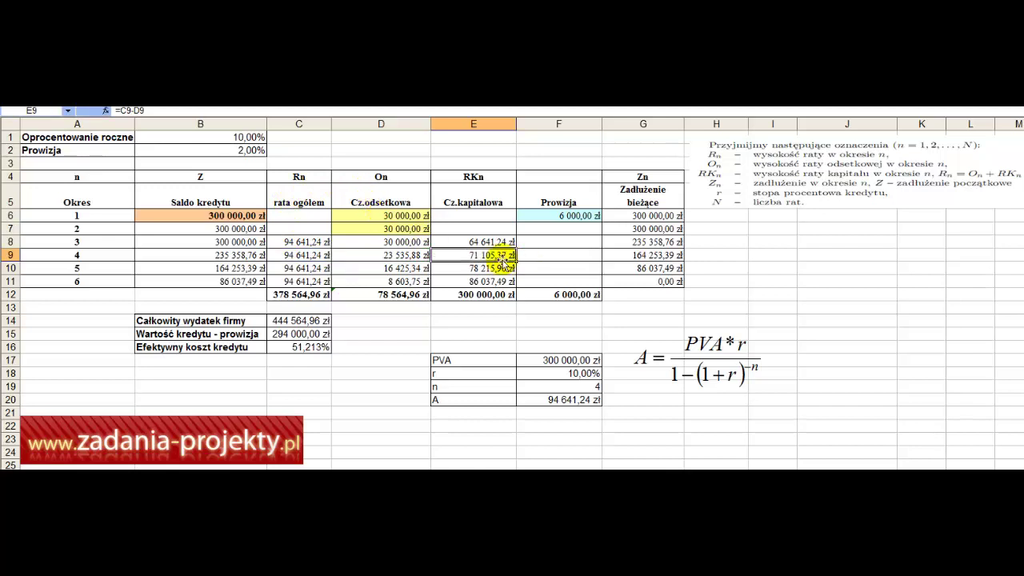
pyautogui.moveTo(487, 241)
pyautogui.mouseDown()
pyautogui.moveTo(475, 259)
pyautogui.moveTo(490, 252)
pyautogui.mouseUp()
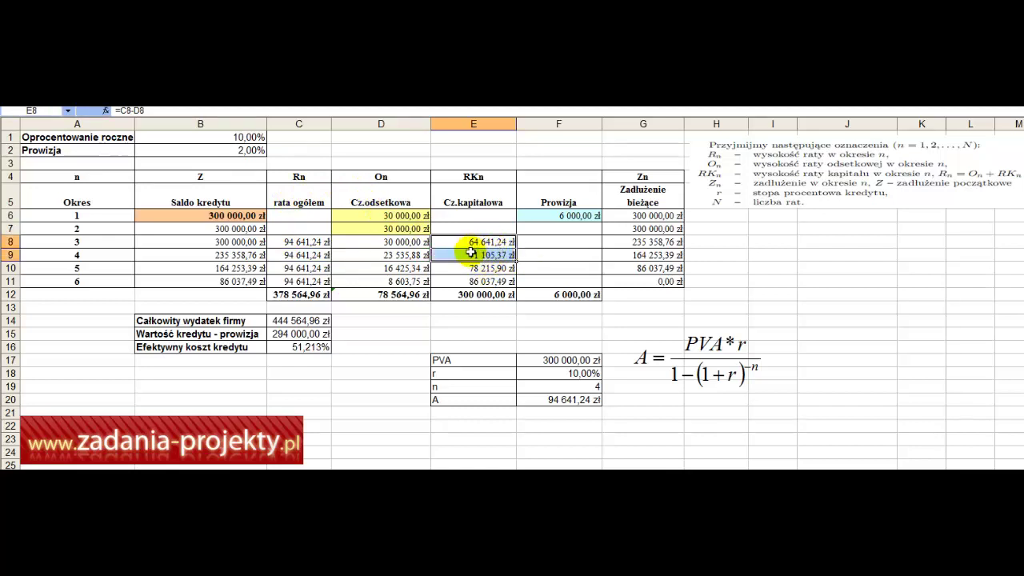
pyautogui.click(475, 255)
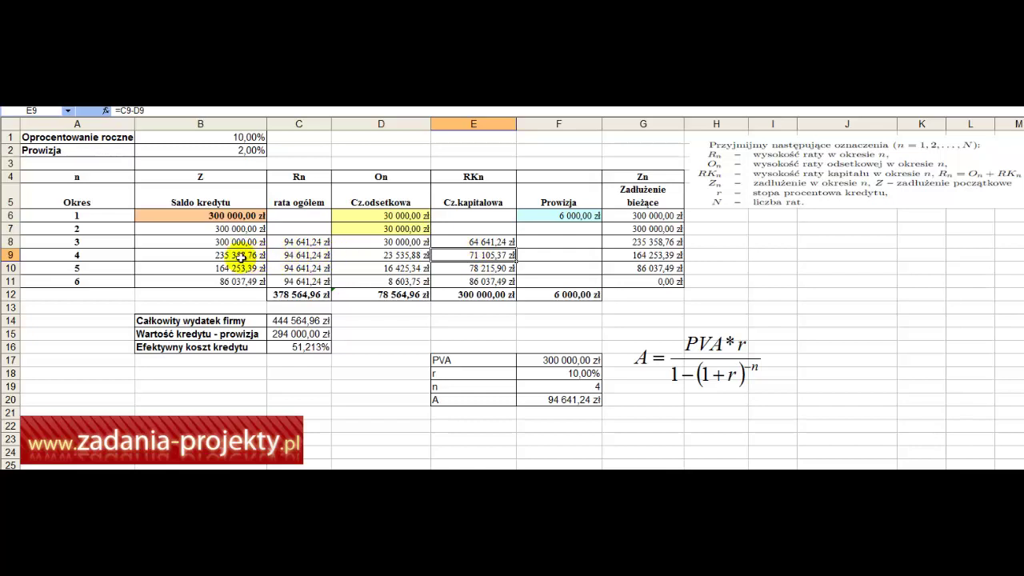
# Step: Compare the current debt formulas in G8 and G9 and check how the period 5 balance in B10 is linked
pyautogui.click(650, 241)
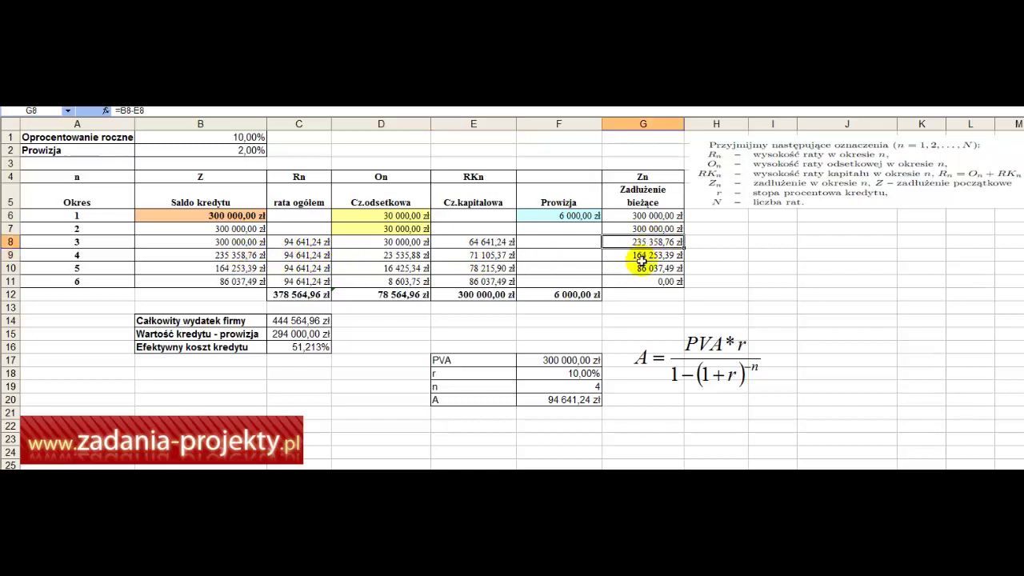
pyautogui.click(649, 254)
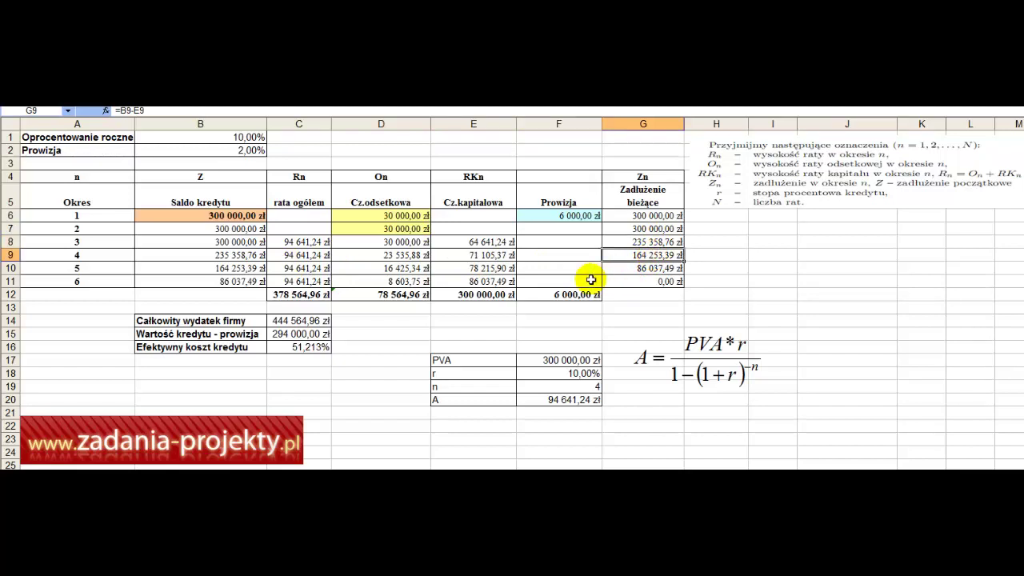
pyautogui.click(222, 269)
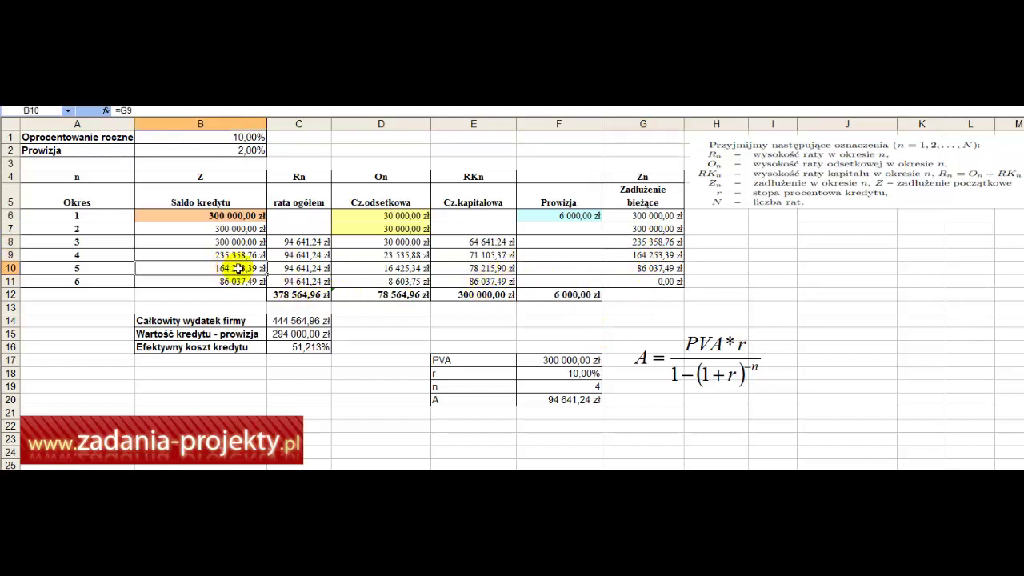
# Step: Examine the period 5 interest formula in D10 together with the balance in B10 it is based on
pyautogui.click(400, 267)
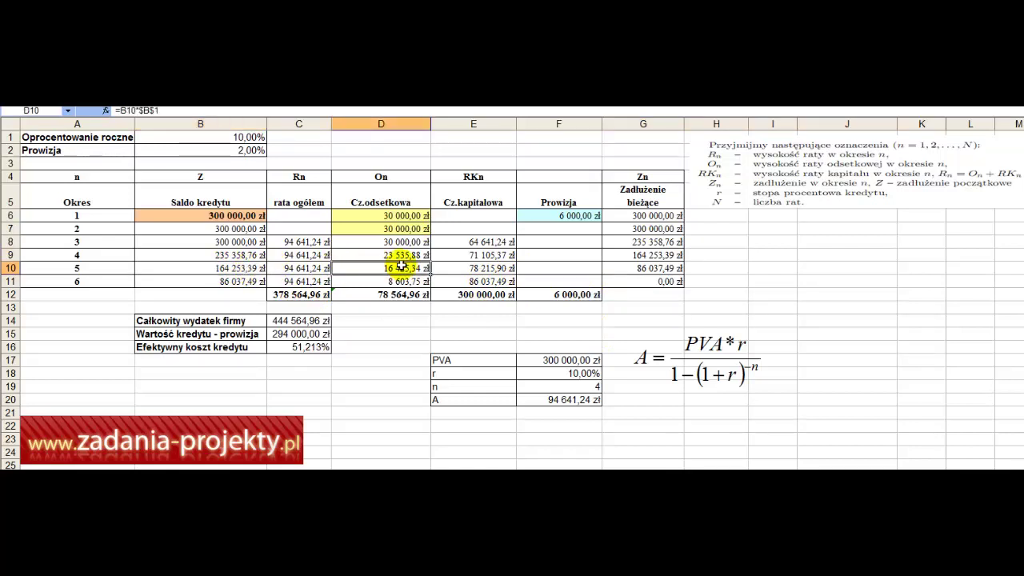
pyautogui.click(115, 268)
pyautogui.moveTo(115, 269); pyautogui.dragTo(130, 240)
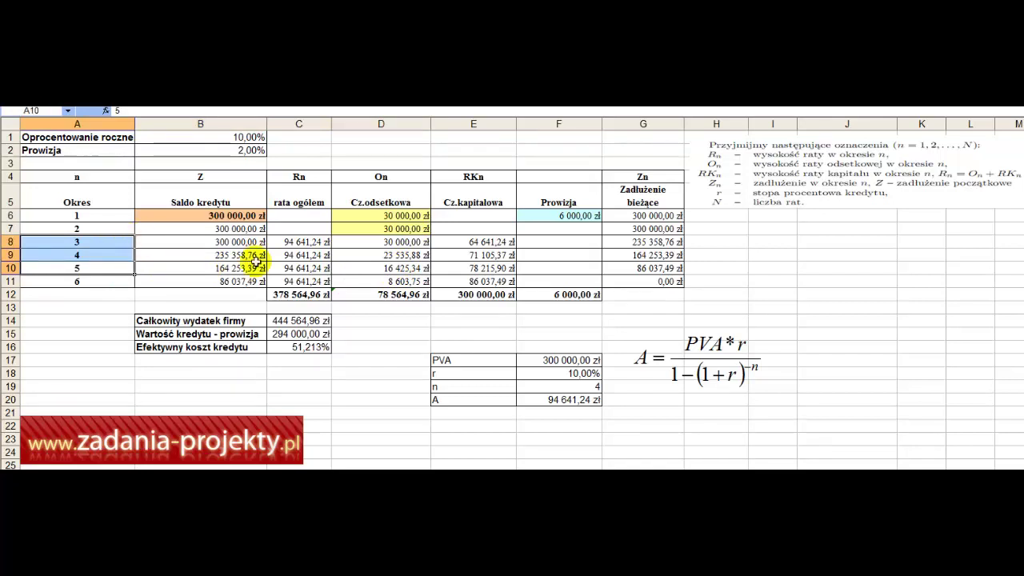
pyautogui.click(400, 269)
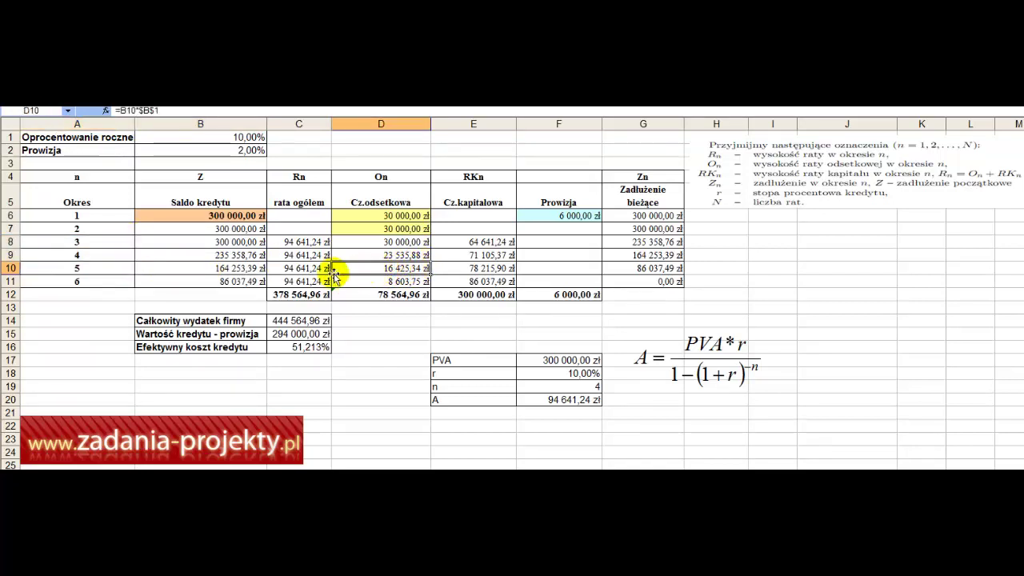
pyautogui.click(229, 270)
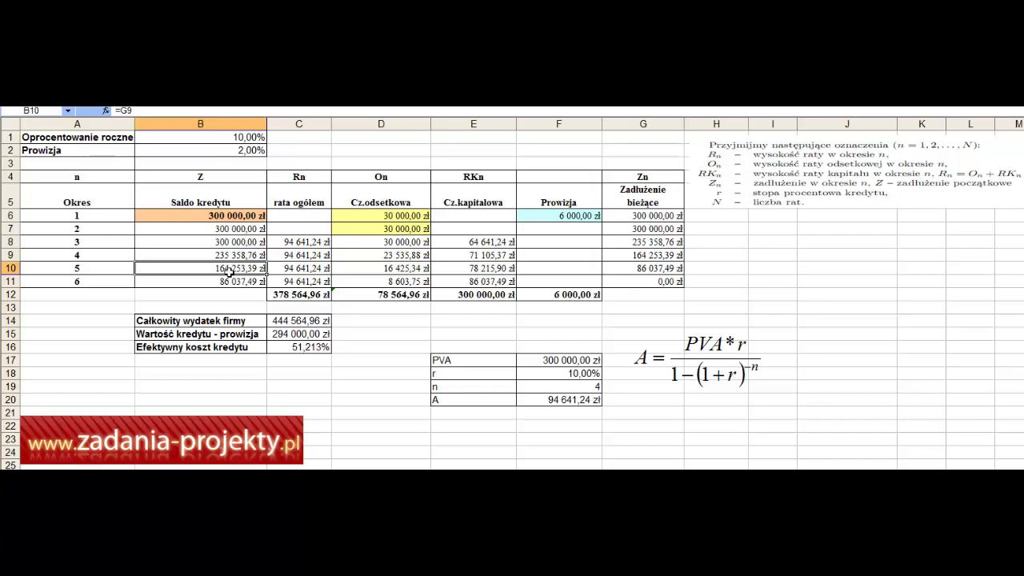
pyautogui.click(393, 267)
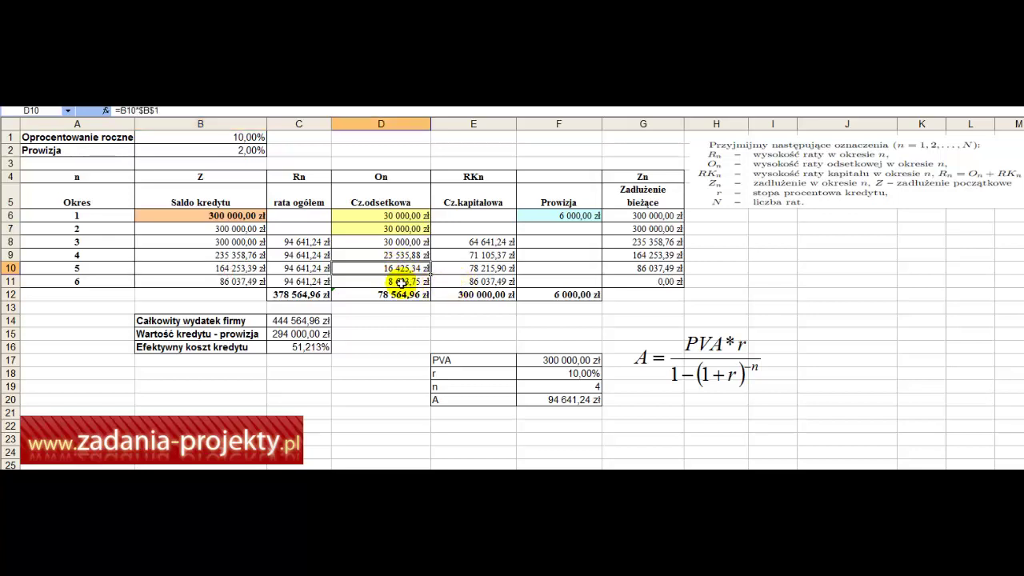
pyautogui.press('F2')
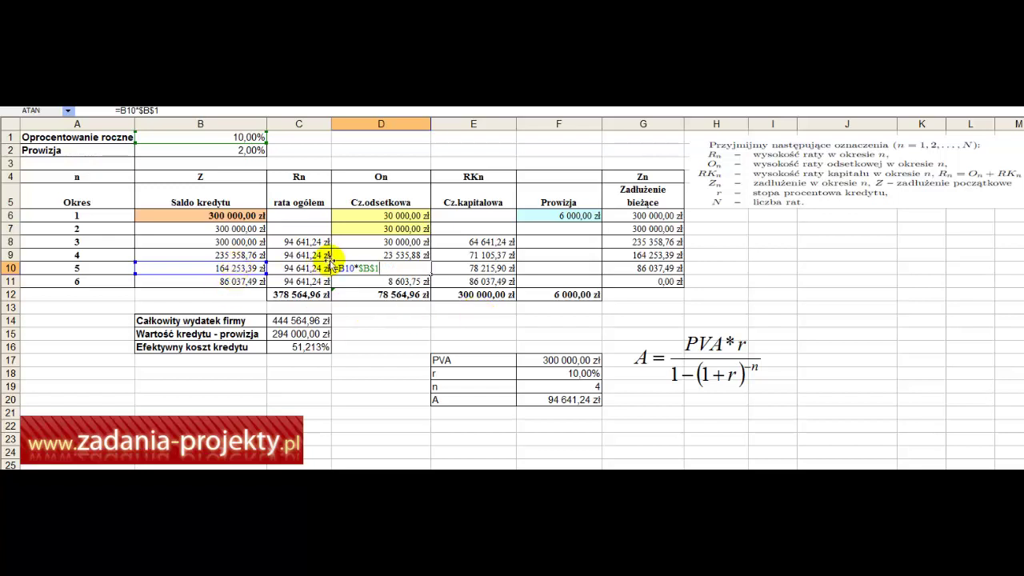
pyautogui.press('Escape')
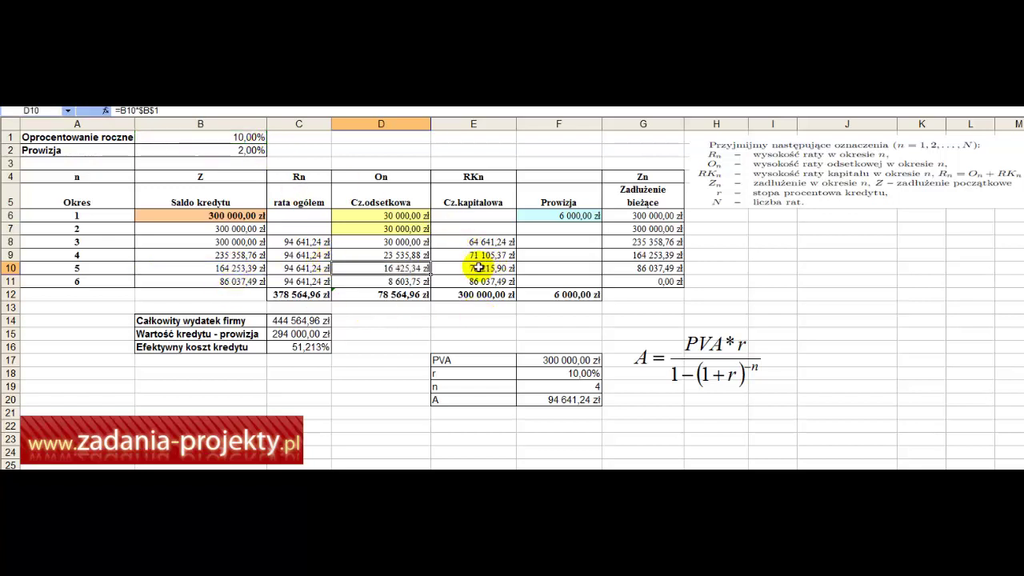
# Step: Trace how the period 5 capital part in E10 and current debt in G10 are calculated from the row's other cells
pyautogui.click(485, 267)
pyautogui.press('F2')
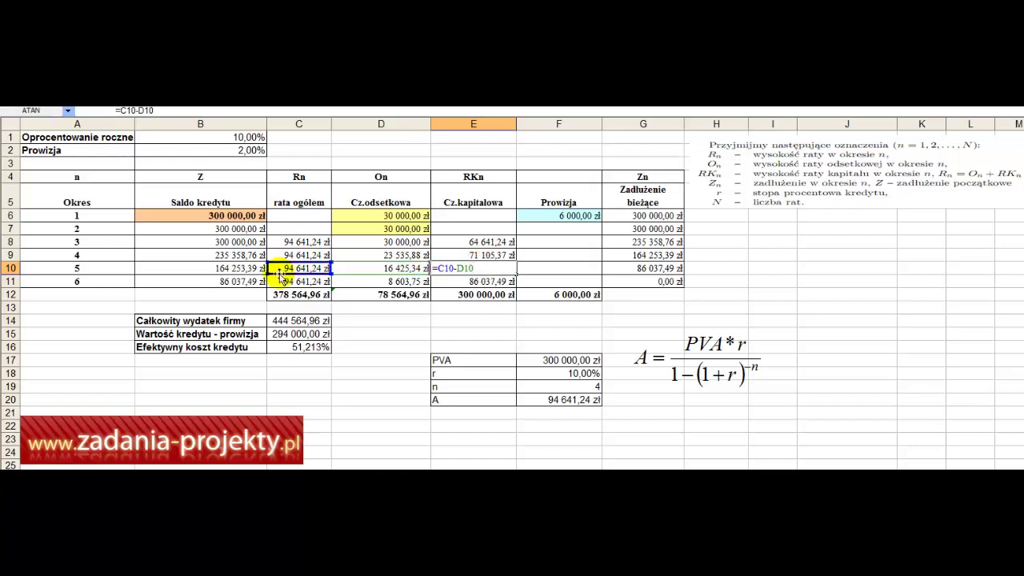
pyautogui.hotkey('ctrl', 'Return')
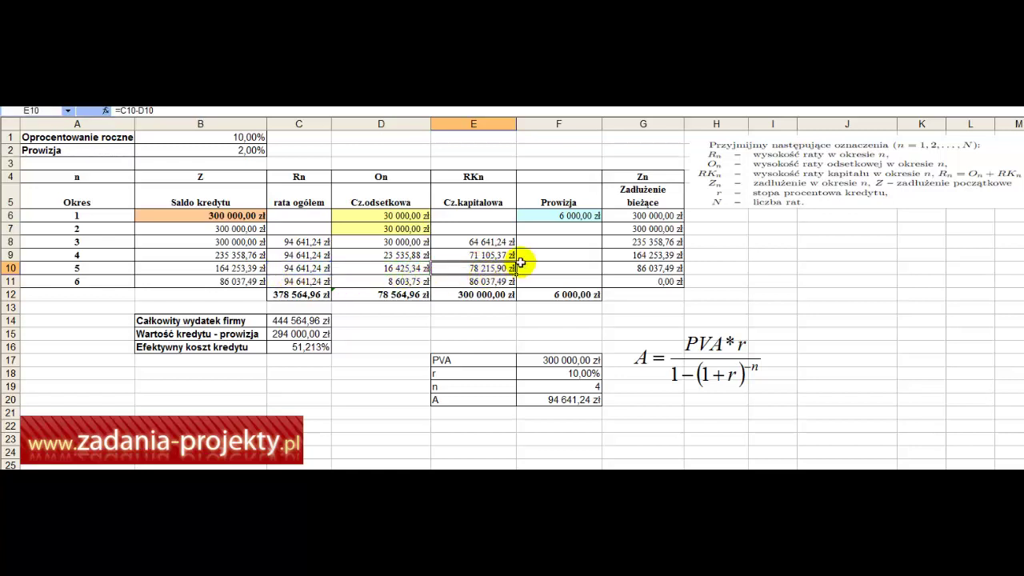
pyautogui.click(650, 266)
pyautogui.click(234, 269)
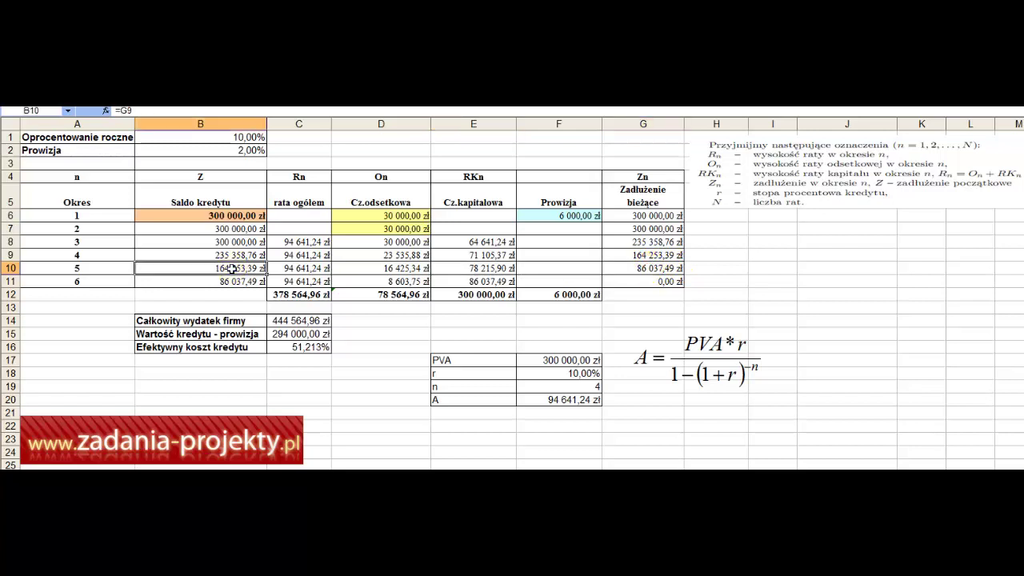
pyautogui.click(493, 268)
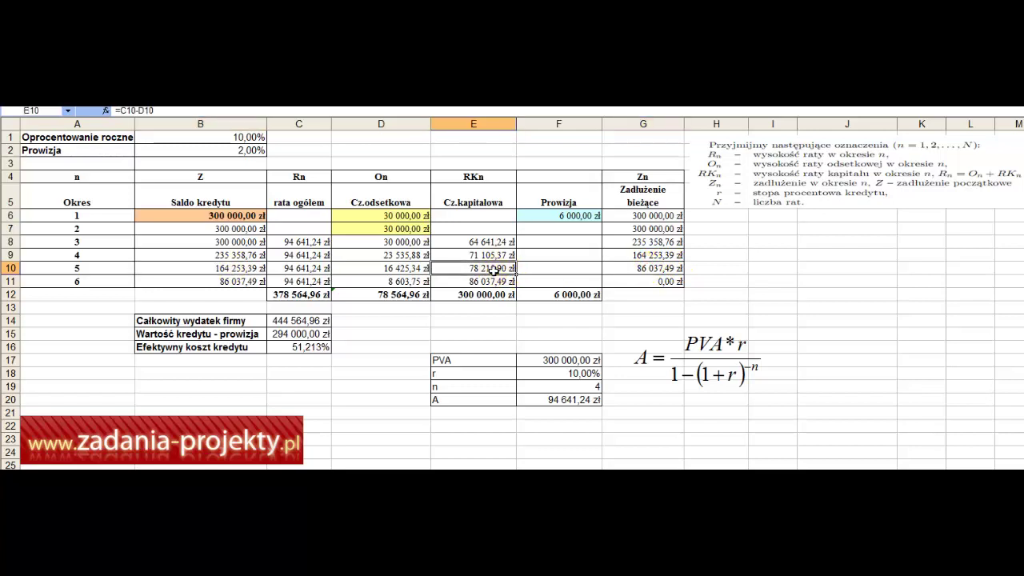
pyautogui.click(670, 269)
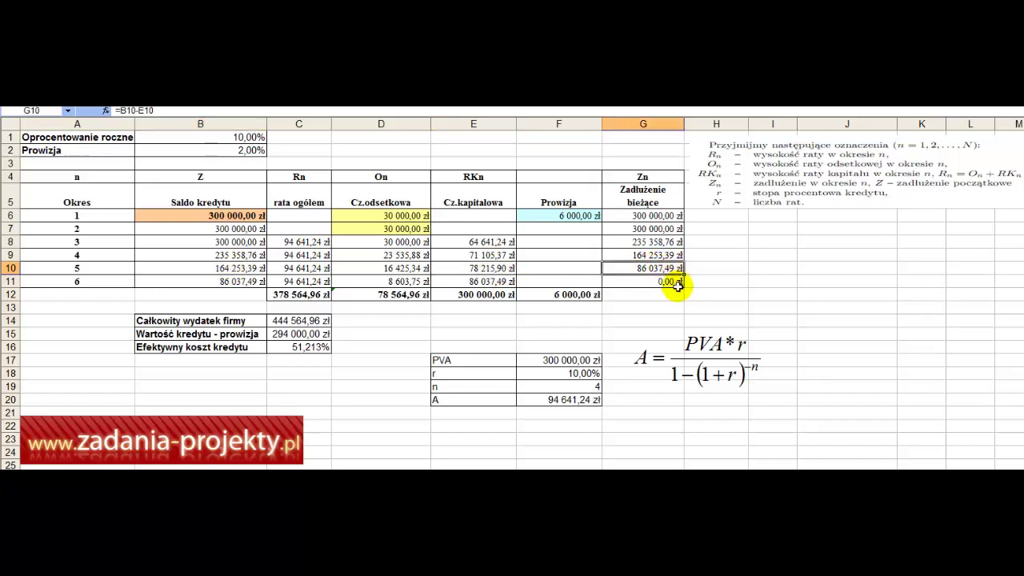
# Step: Review the period 6 row, inspecting the formulas for balance, interest, capital part and remaining debt in B11, D11, E11 and G11
pyautogui.click(210, 278)
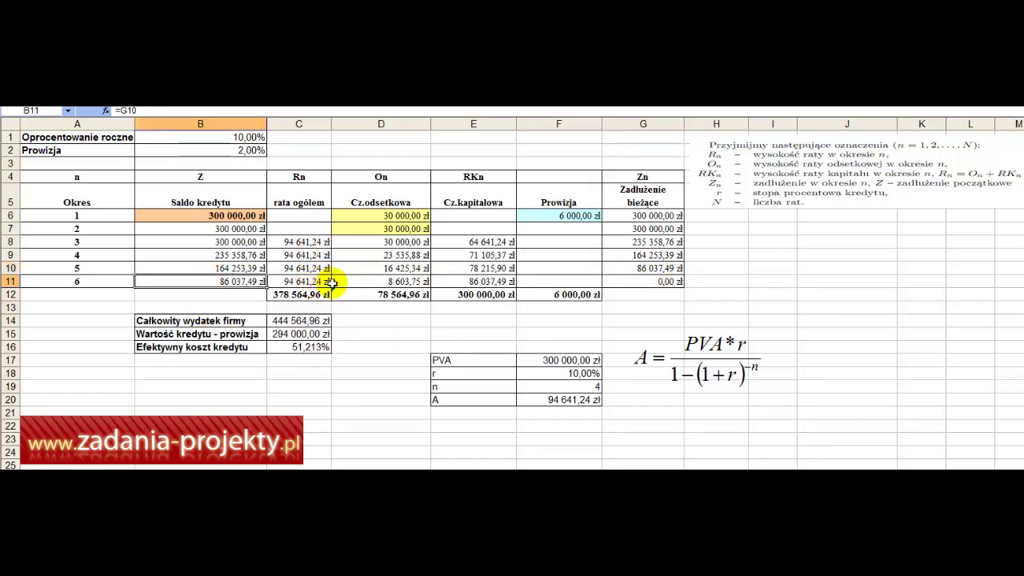
pyautogui.click(366, 280)
pyautogui.doubleClick(365, 281)
pyautogui.press('Escape')
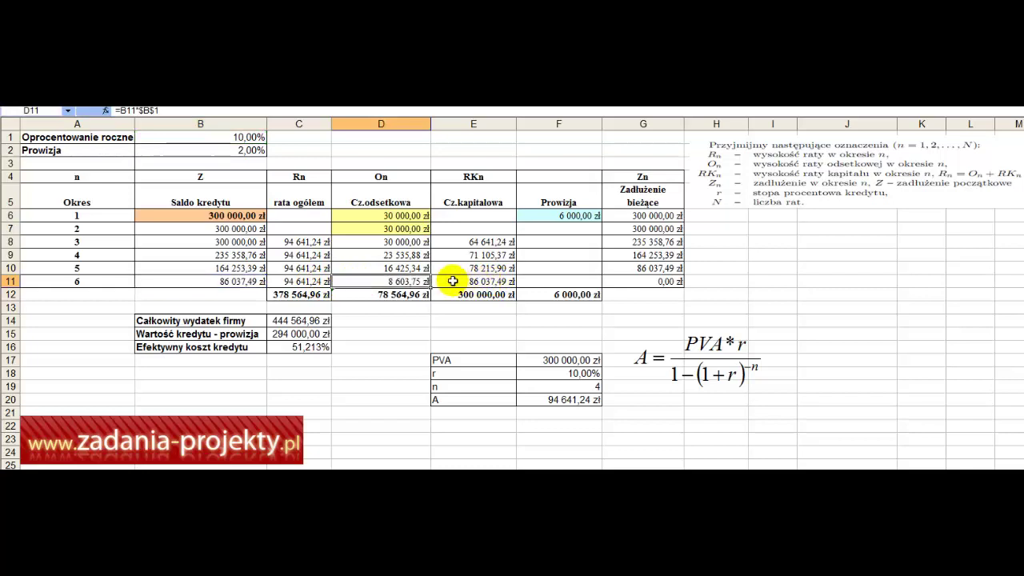
pyautogui.click(470, 281)
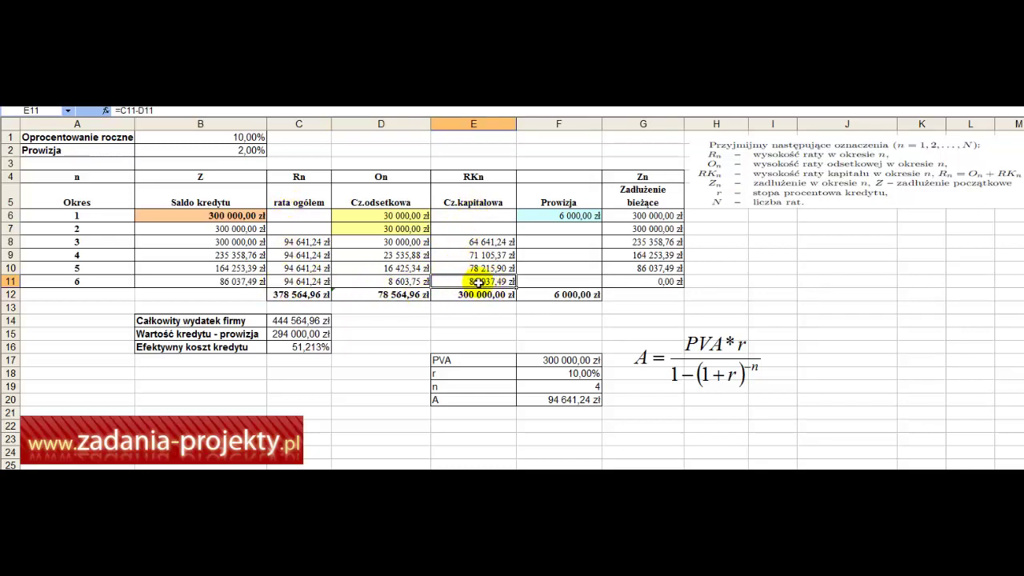
pyautogui.click(664, 283)
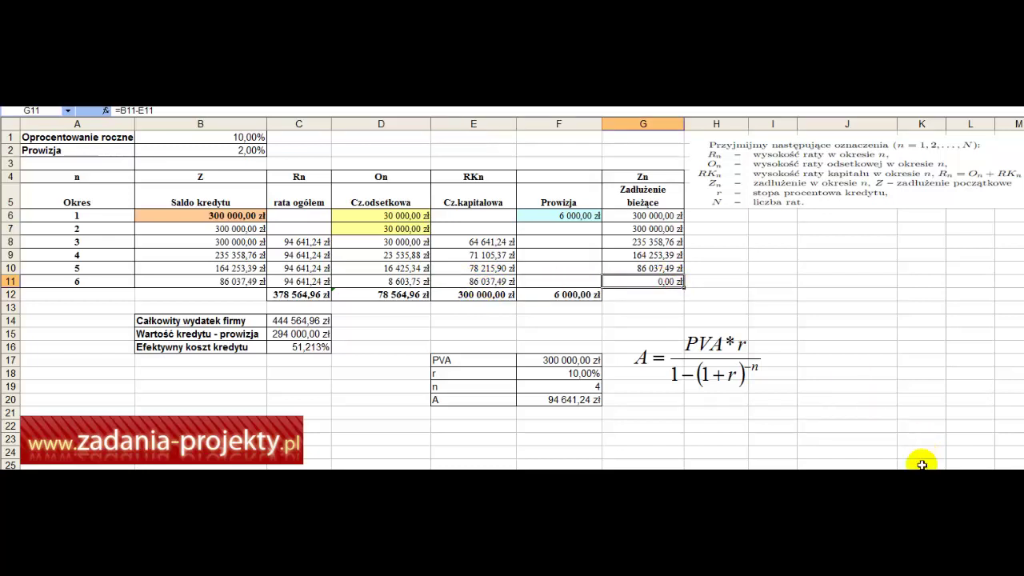
# Step: Examine the components of the company's total expense: the installment sum in C12, commission sum in F12, and interest in D6:D7
pyautogui.click(200, 136)
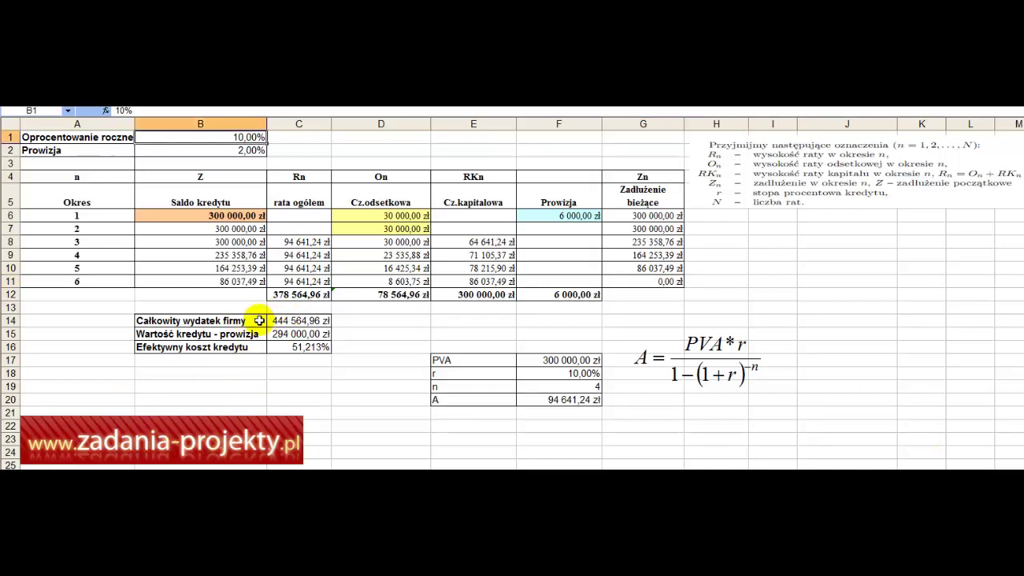
pyautogui.doubleClick(295, 296)
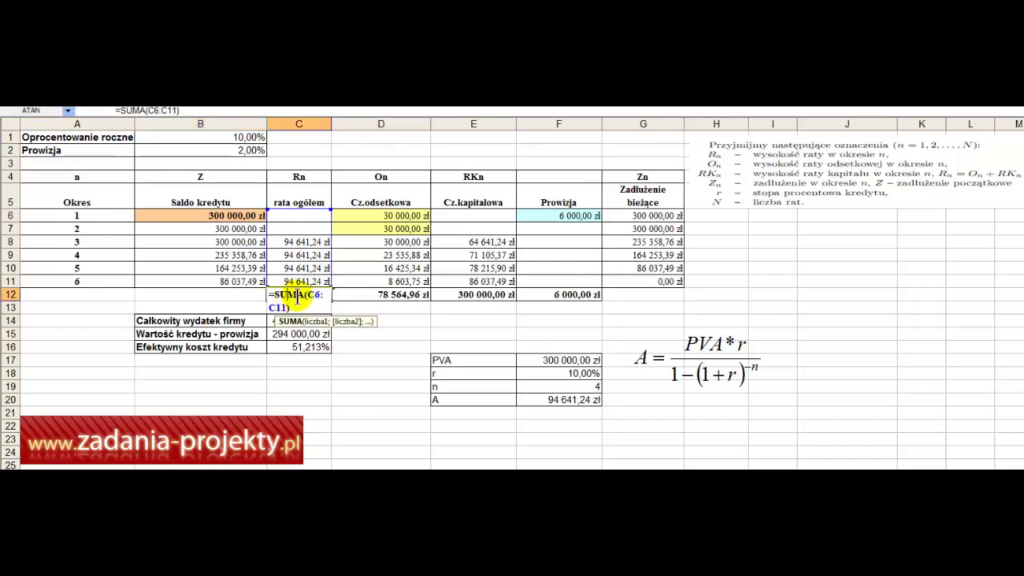
pyautogui.press('Escape')
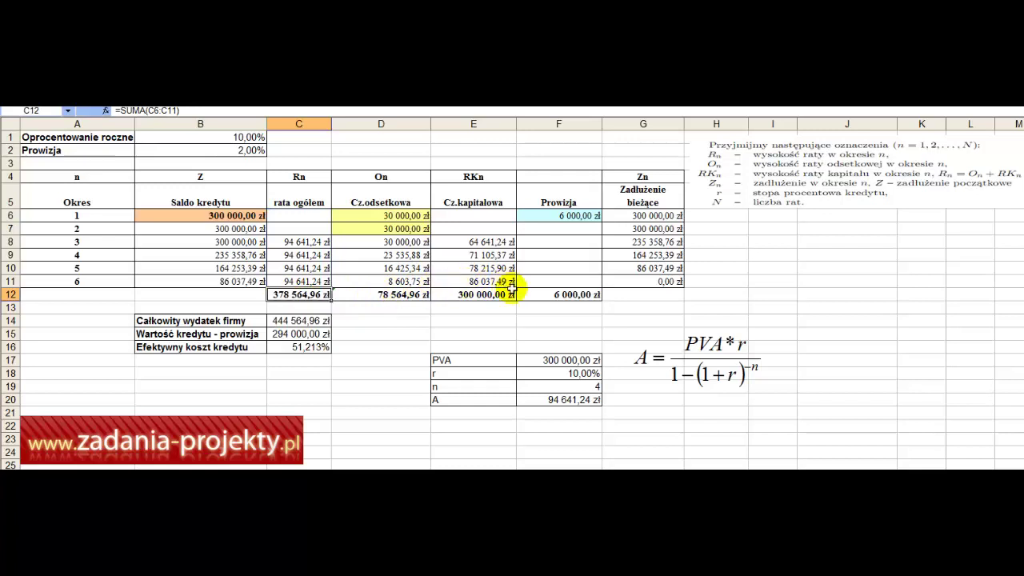
pyautogui.doubleClick(563, 293)
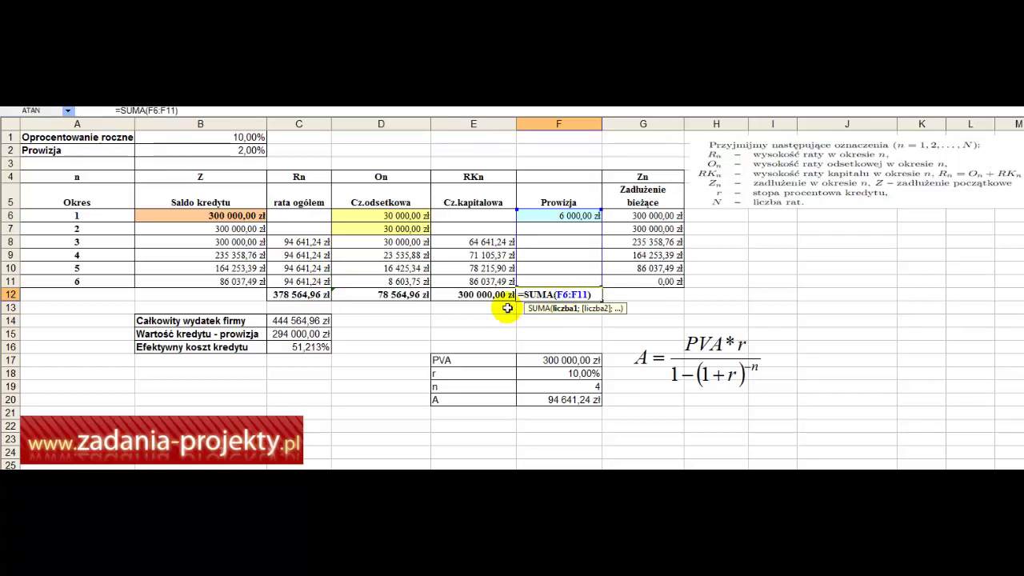
pyautogui.press('Escape')
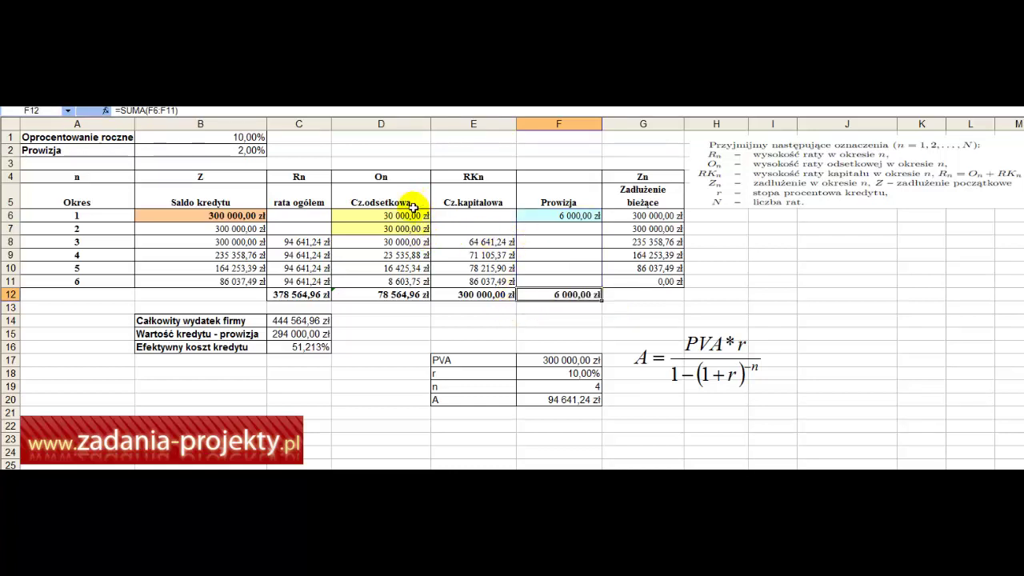
pyautogui.click(410, 218)
pyautogui.moveTo(408, 217); pyautogui.dragTo(410, 228)
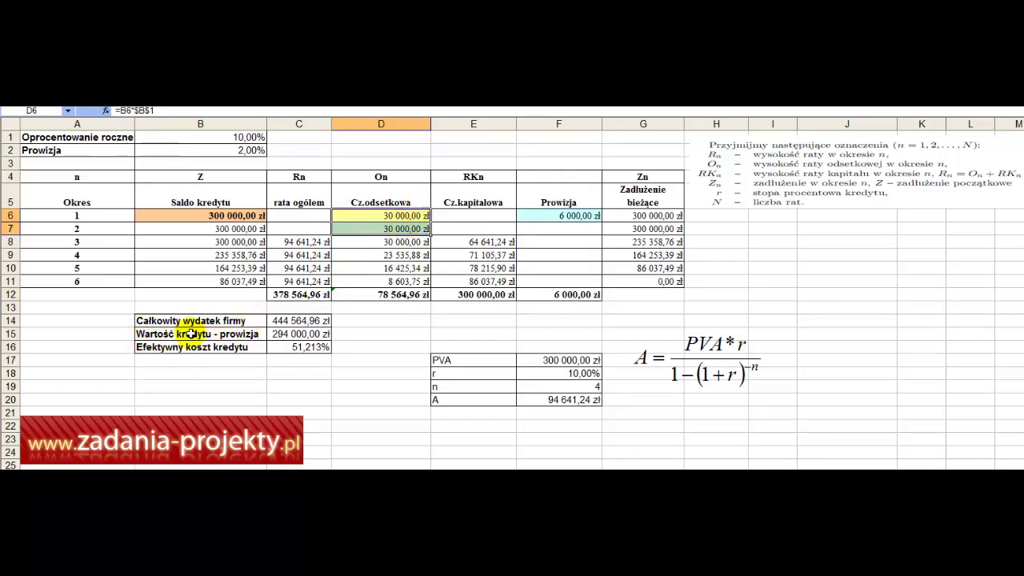
# Step: Inspect the formulas for the loan value less commission in C15 and the effective loan cost in C16
pyautogui.click(298, 334)
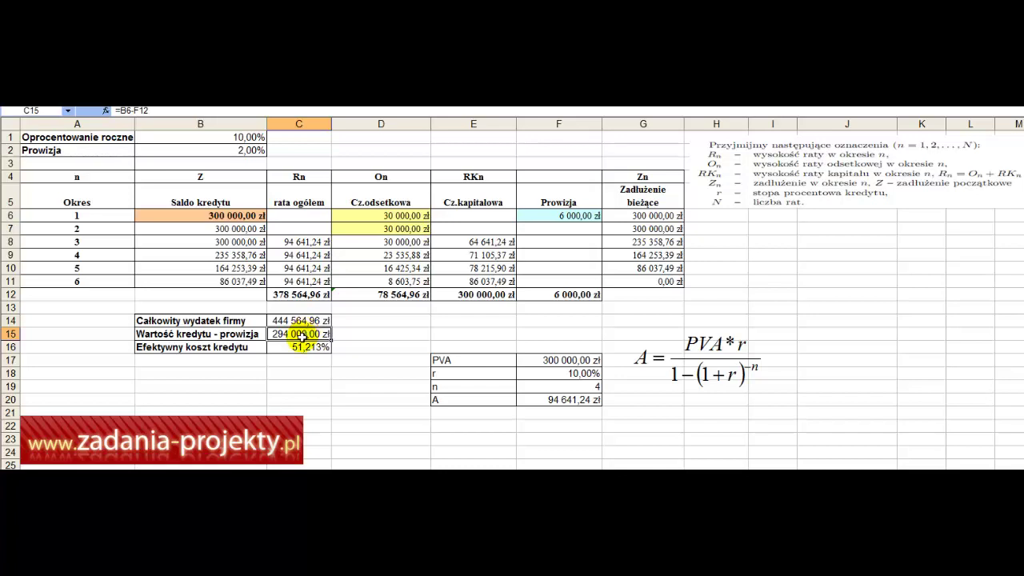
pyautogui.doubleClick(300, 347)
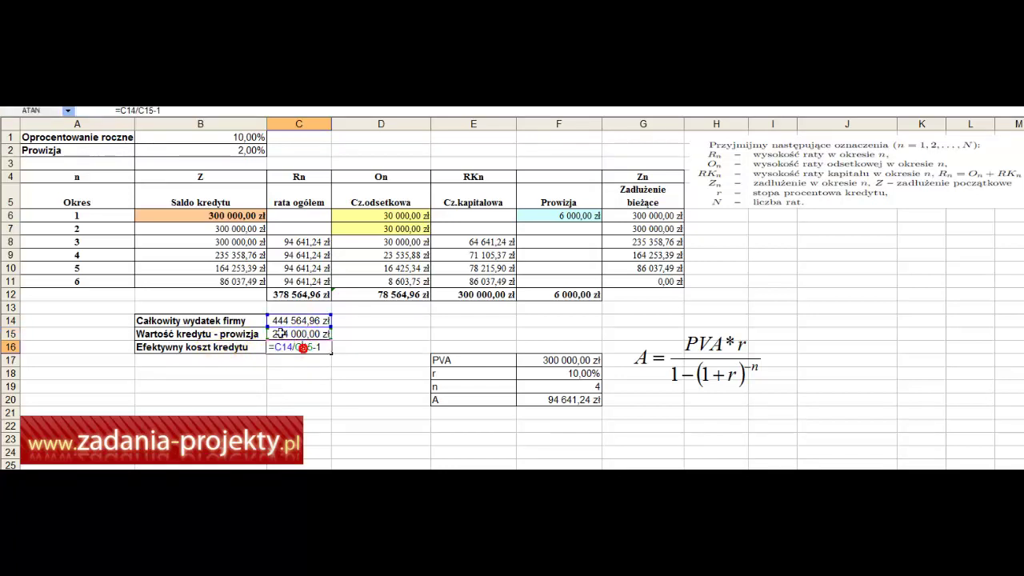